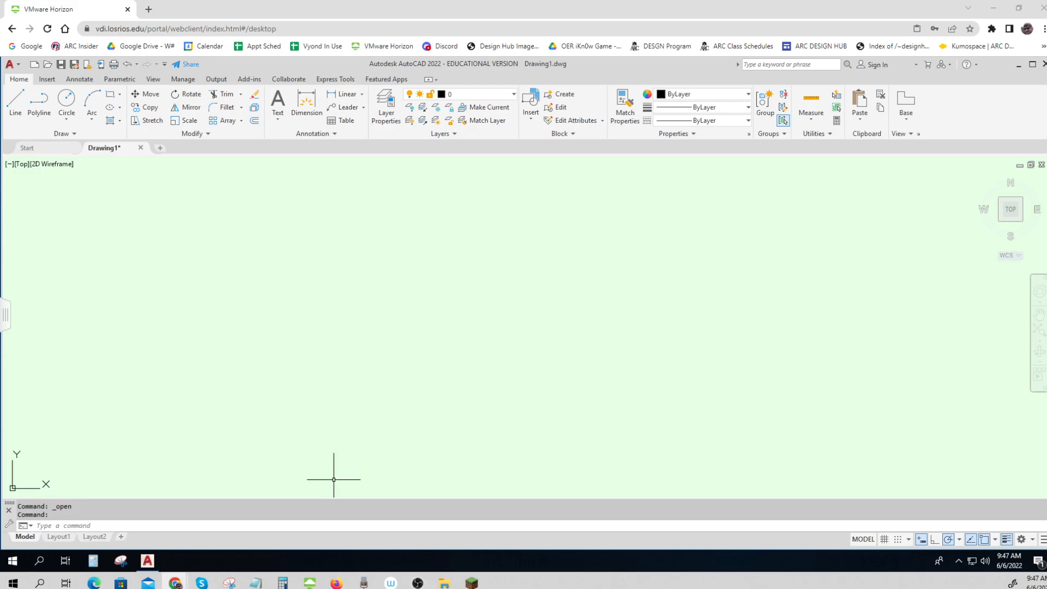
- Open the drawing Plate 1.1 - RS and ignore its unresolved reference files
click(48, 66)
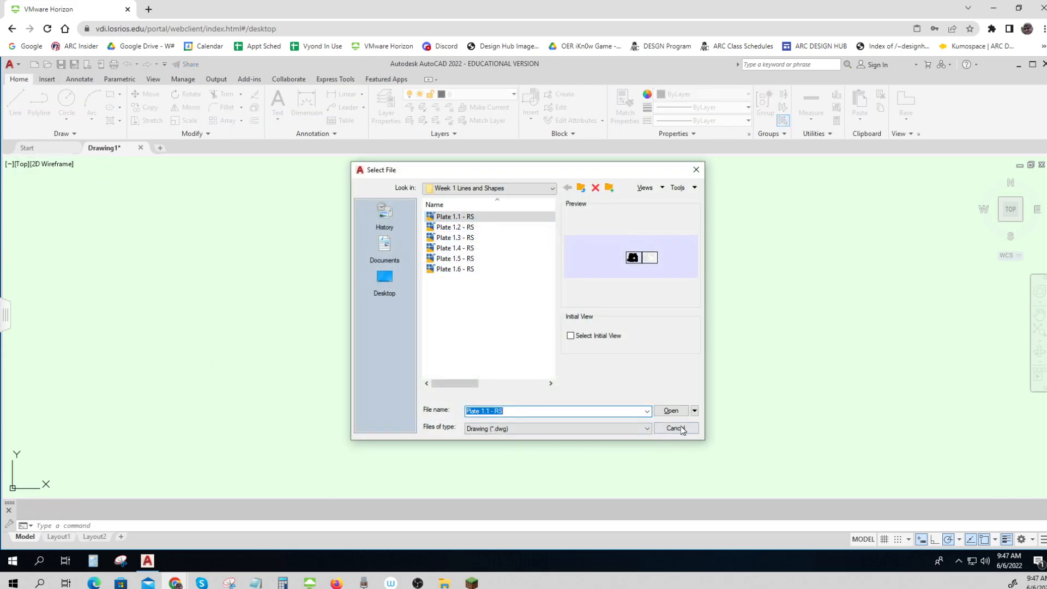
click(671, 411)
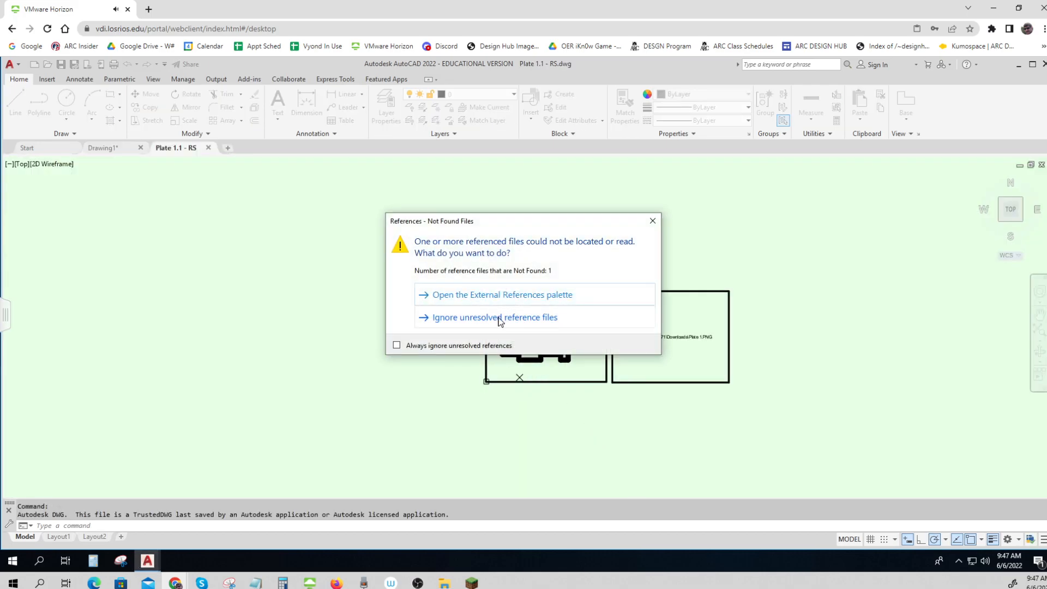
click(500, 317)
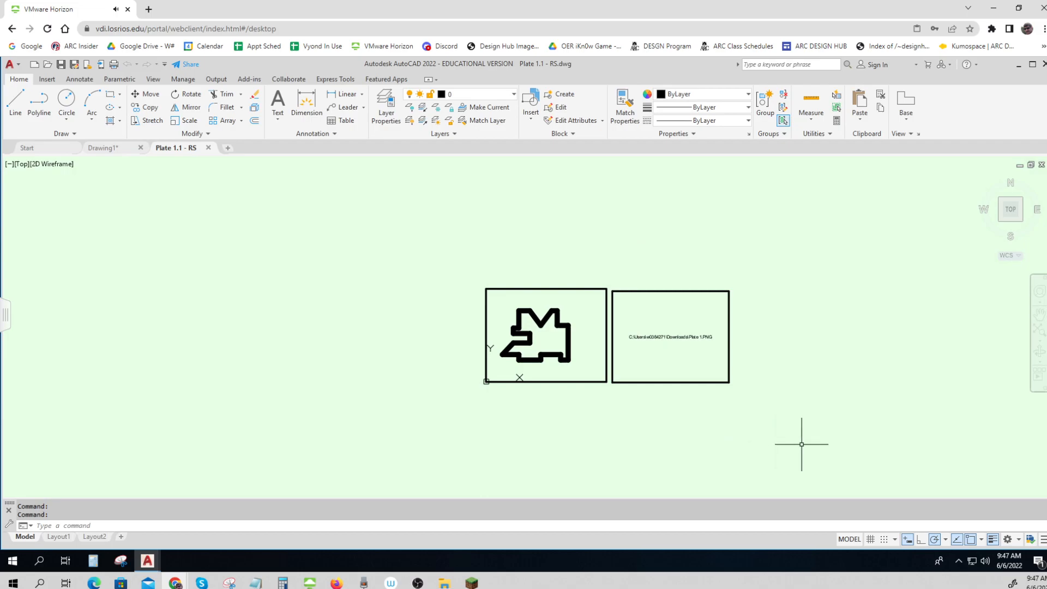
- Delete the unresolved image reference frame beside the framed plate drawing in model space
click(834, 426)
click(679, 265)
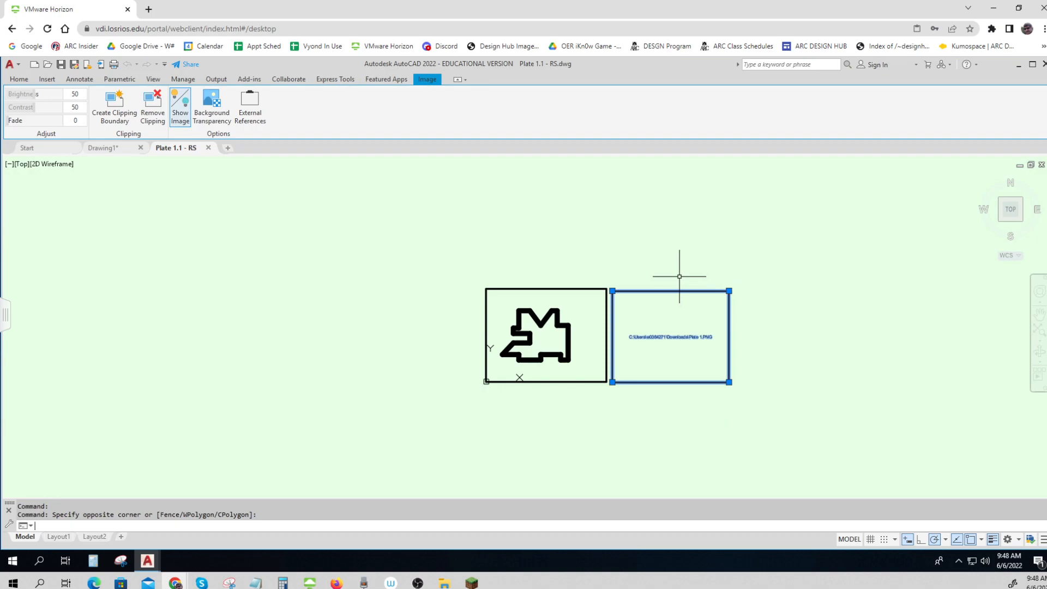
click(730, 373)
click(755, 376)
click(767, 412)
key(Delete)
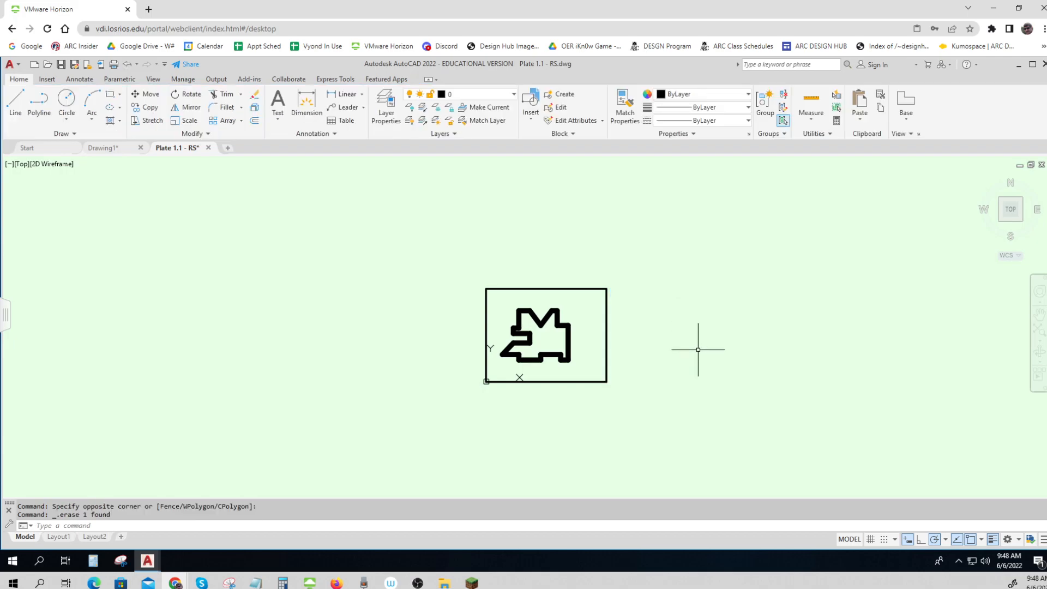
- Switch from model space to the Layout1 paper space layout
scroll(585, 347, up, 4)
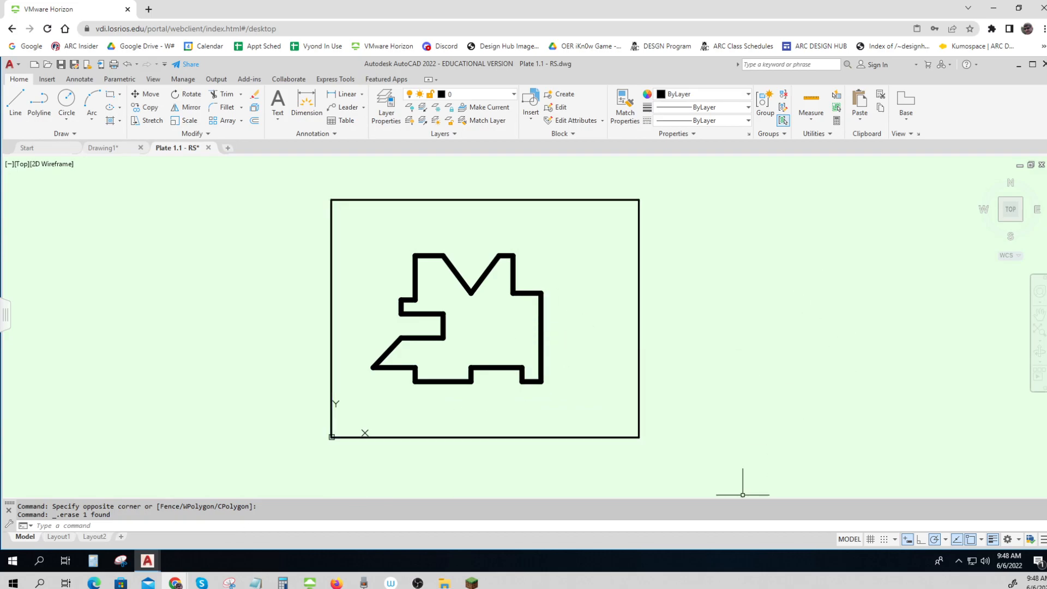
mouse_move(62, 539)
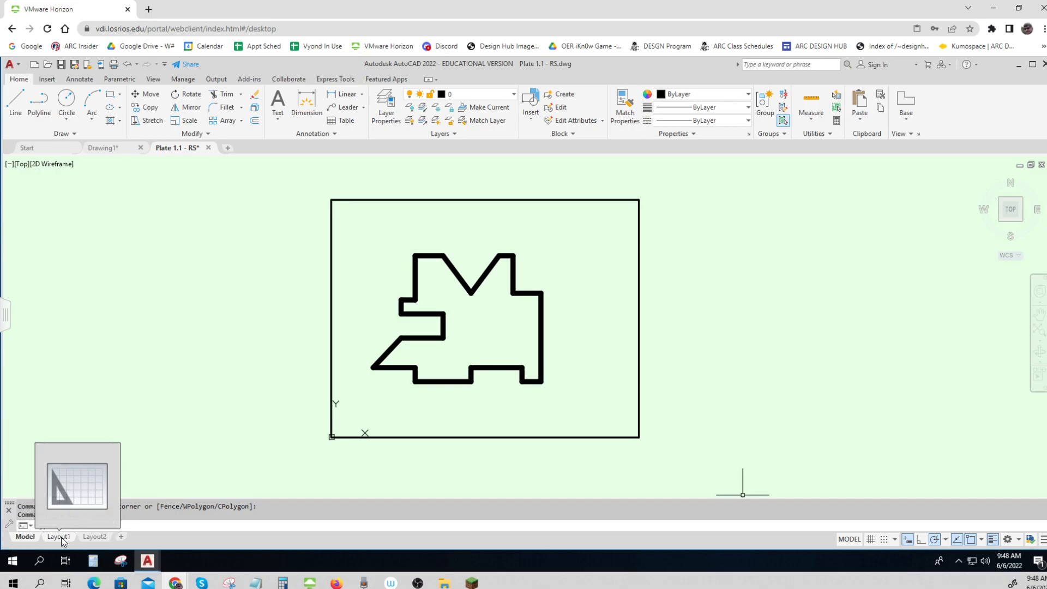
click(62, 538)
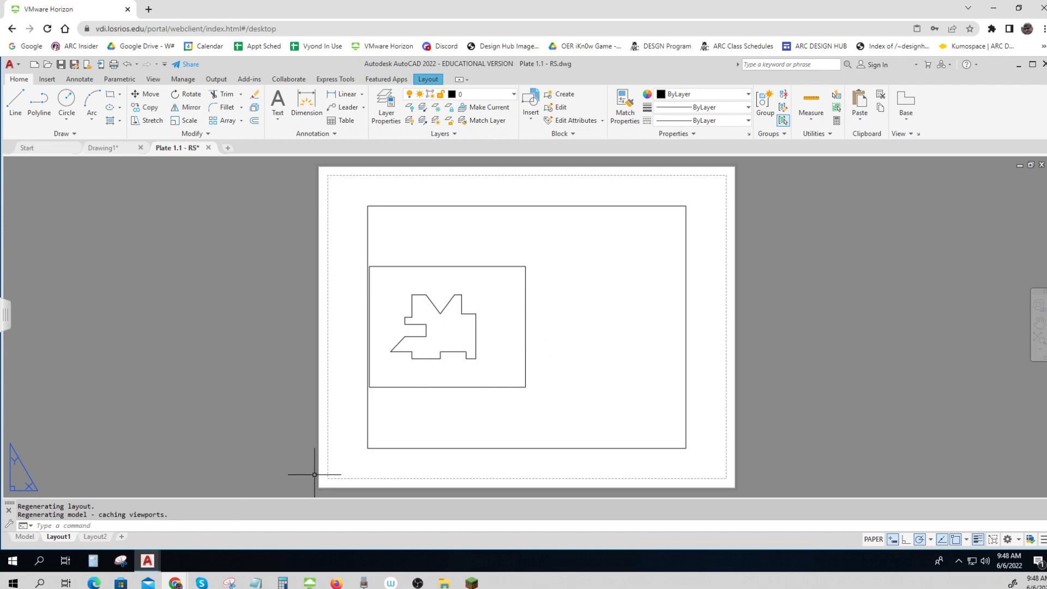
click(31, 538)
click(57, 537)
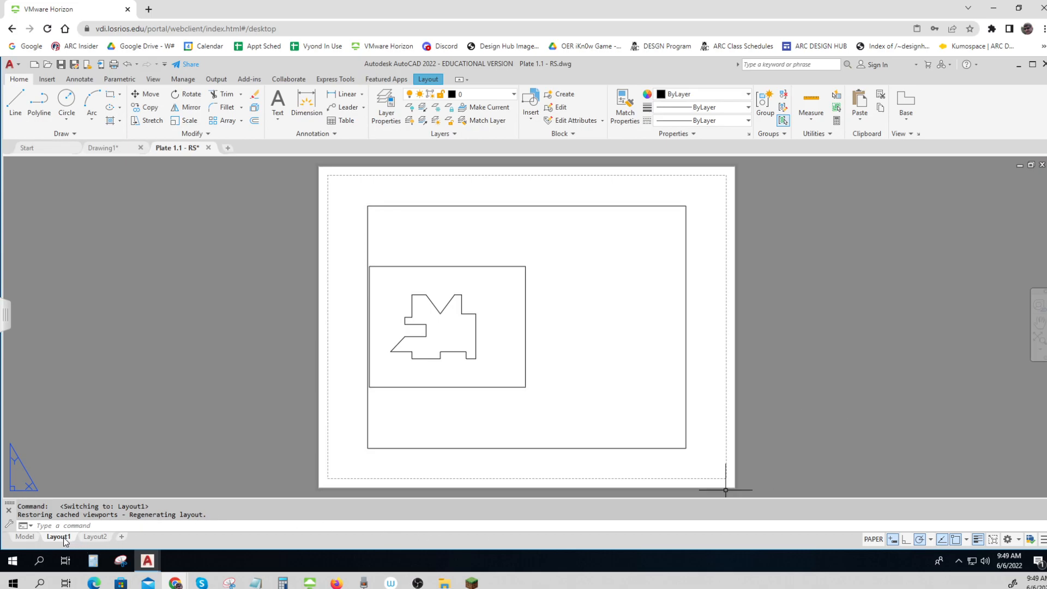
- Open Layout1's page setup for modification through the Page Setup Manager
key(ctrl)
key(ctrl)
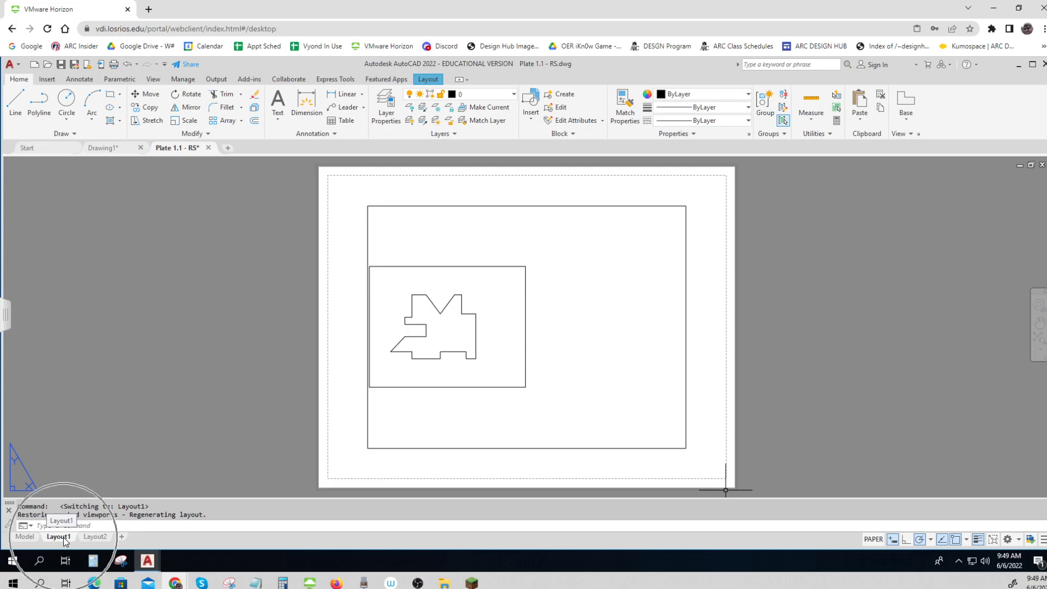
right_click(65, 538)
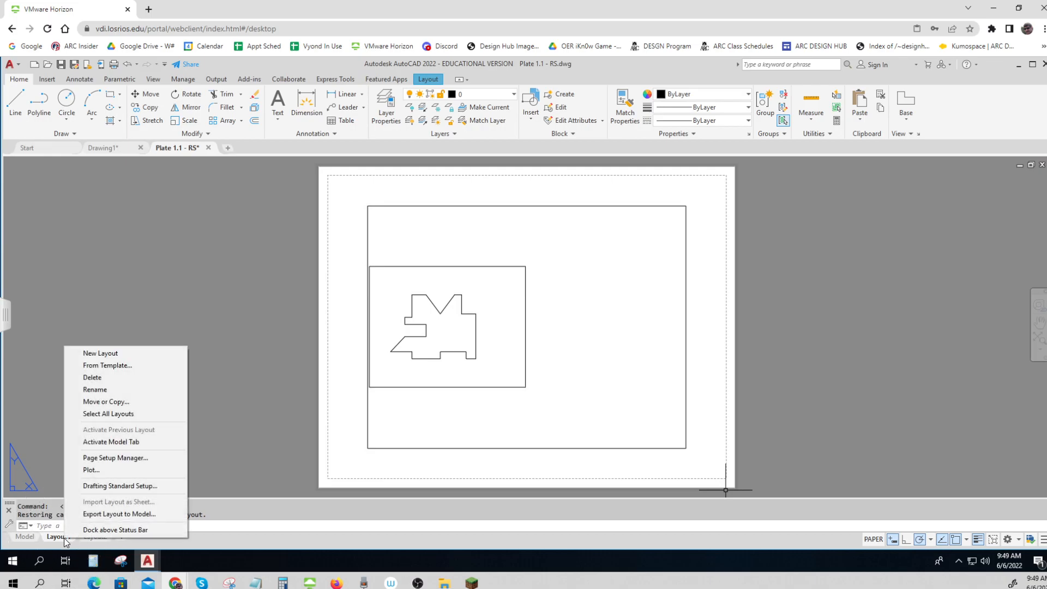
click(109, 459)
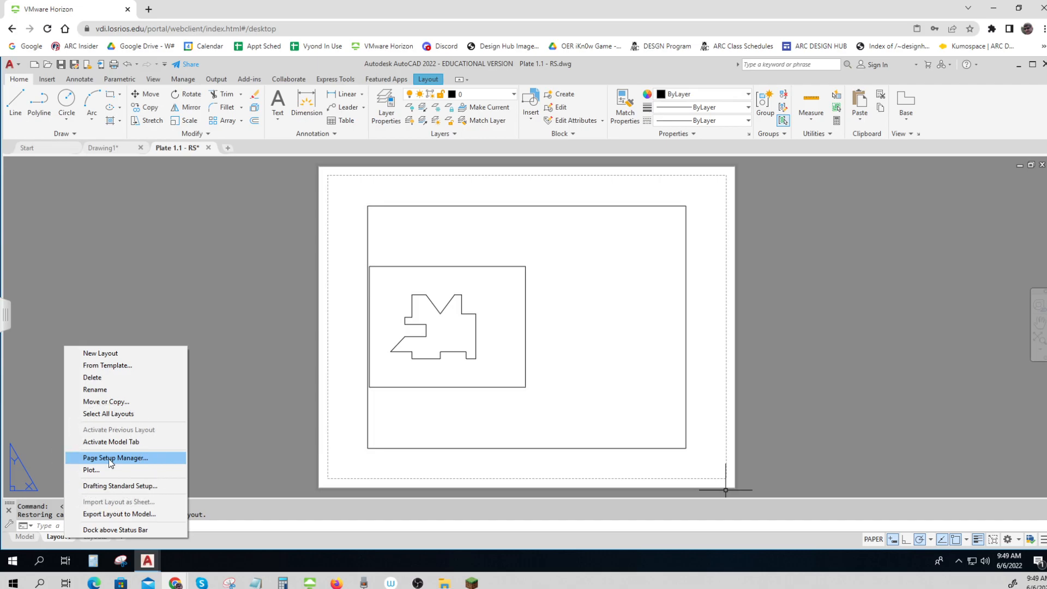
click(109, 459)
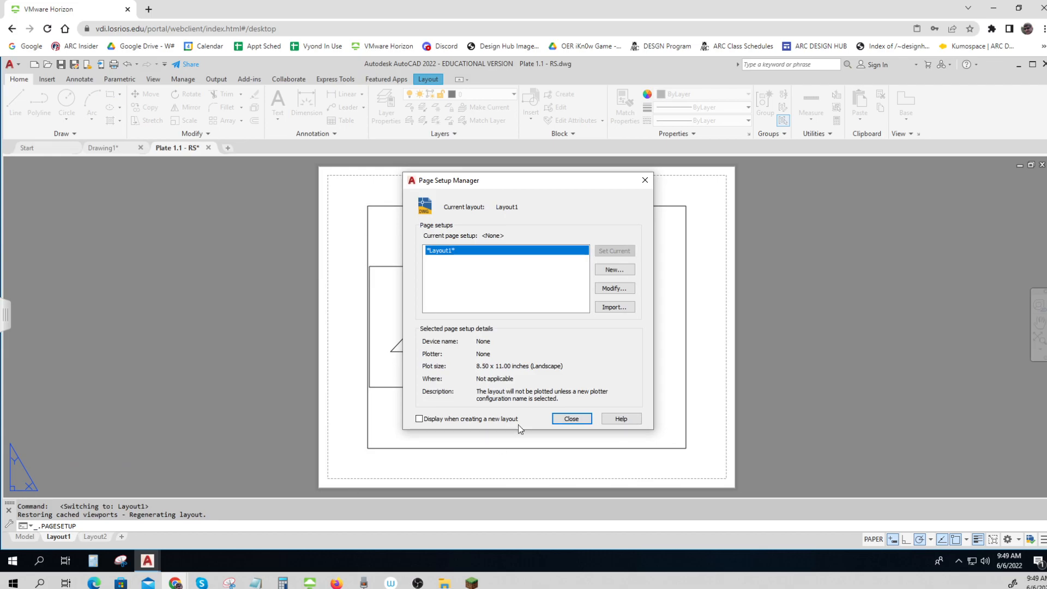
click(455, 252)
key(ctrl)
click(609, 292)
click(610, 291)
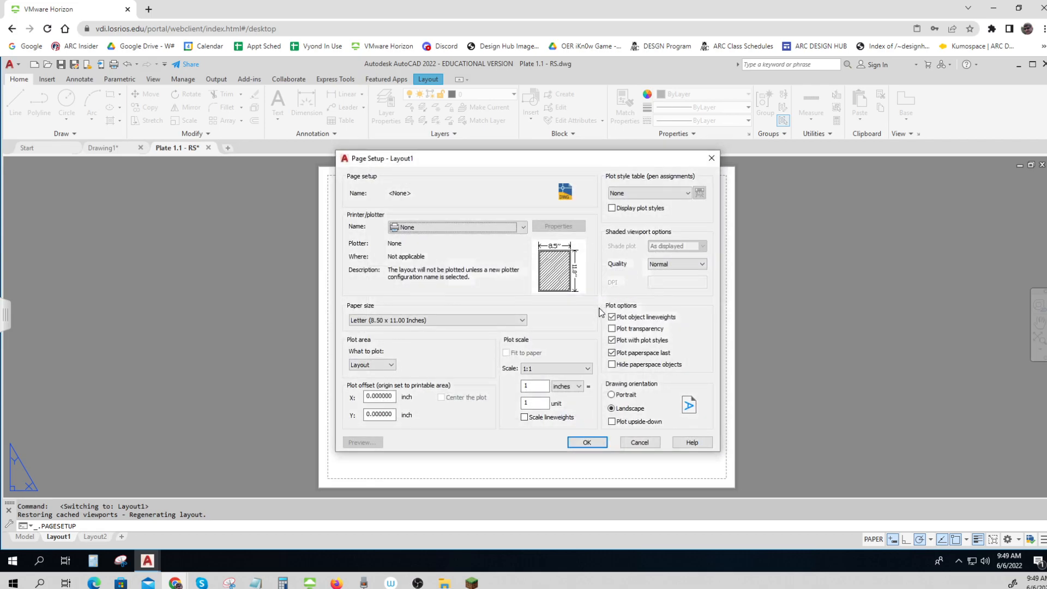
- Set the Layout1 plotter to AutoCAD PDF (General Documentation).pc3
click(434, 229)
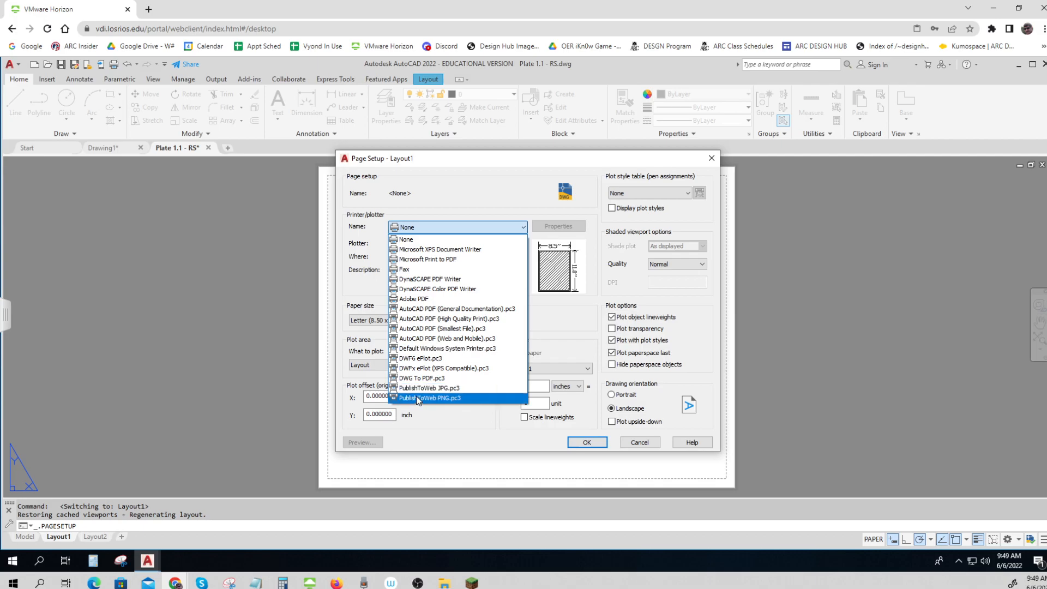
click(419, 315)
click(419, 315)
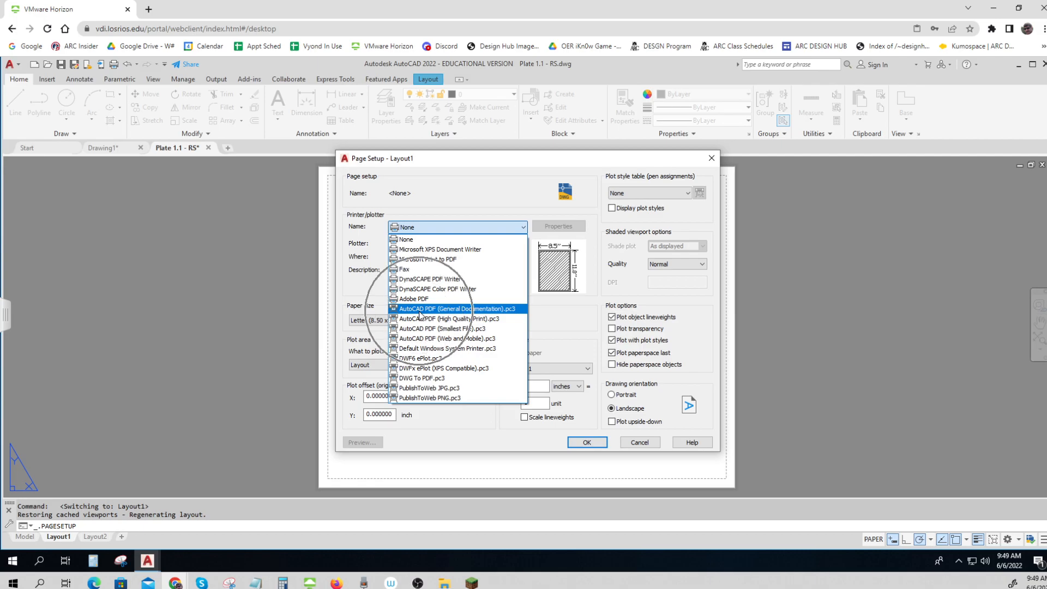
key(ctrl)
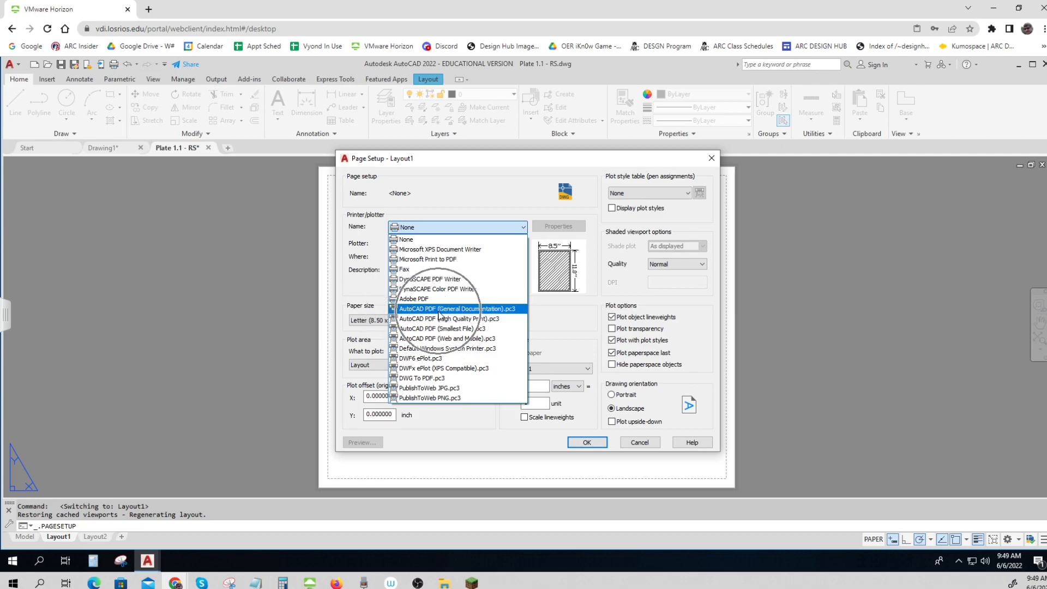
key(ctrl)
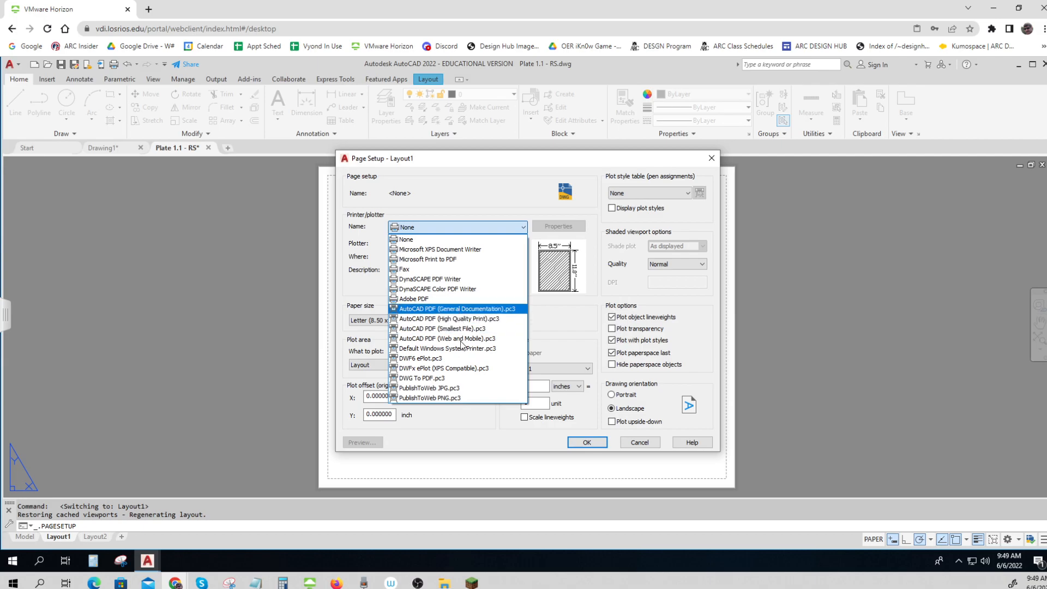
click(452, 309)
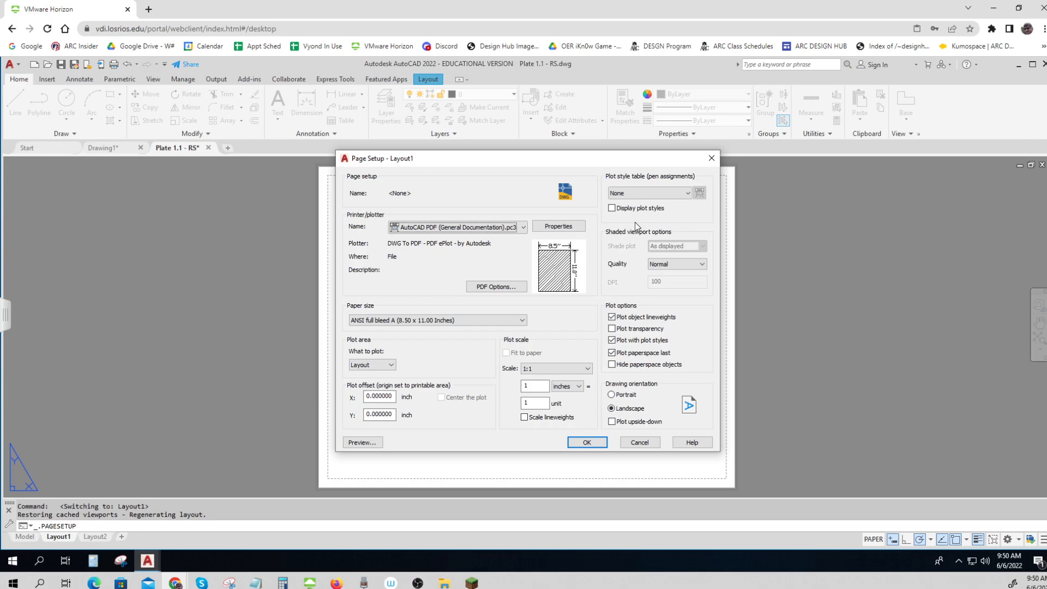
- Assign the acad.ctb plot style table and choose Normal for the shaded viewport quality
click(639, 196)
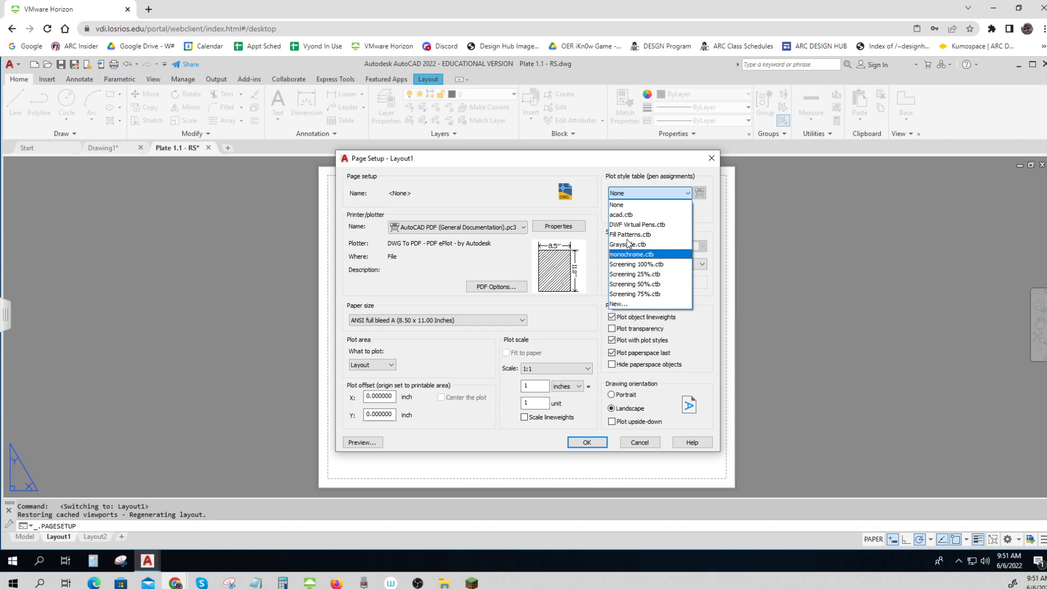
key(ctrl)
key(ctrl)
click(626, 215)
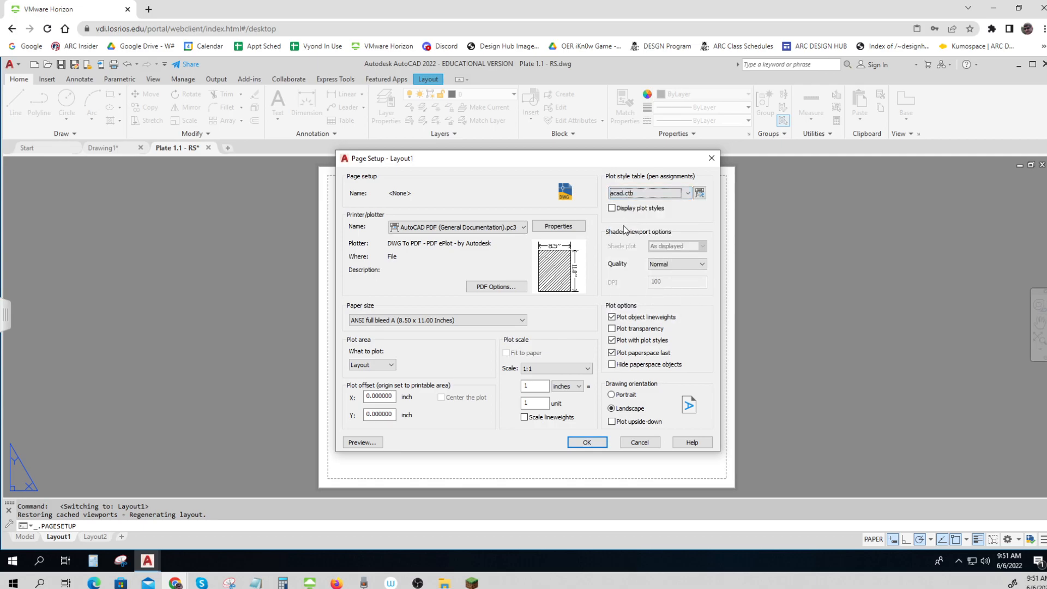
click(668, 265)
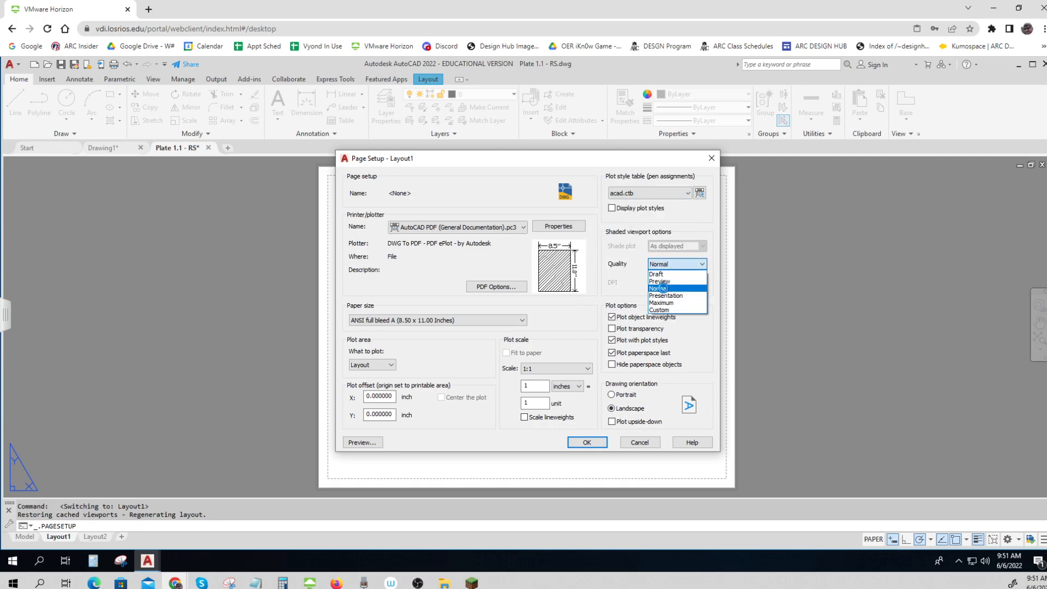
click(660, 288)
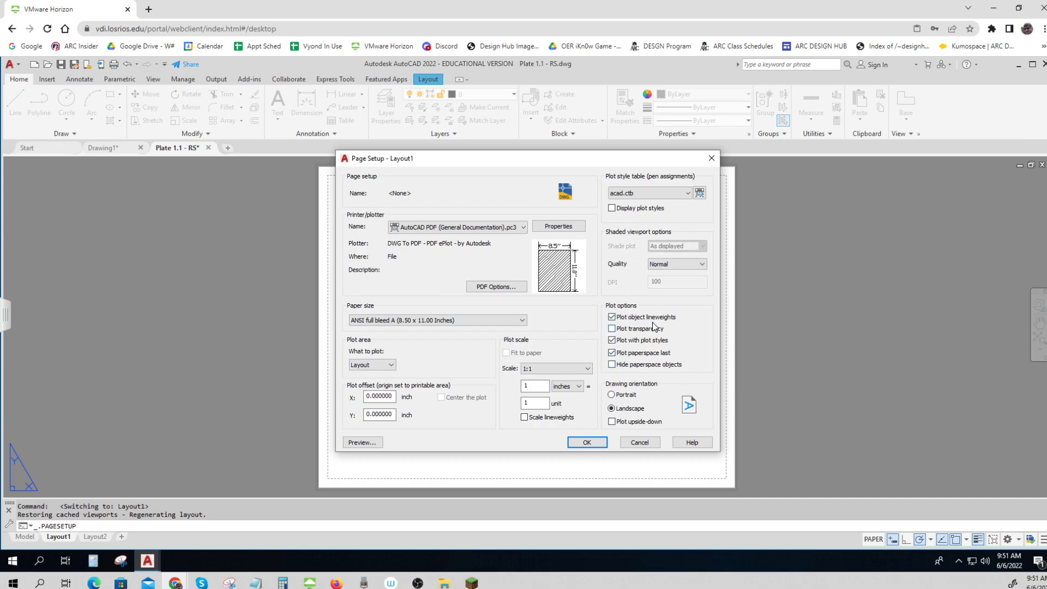
- Review the plot options and plot scale settings in the Layout1 page setup
key(ctrl)
key(ctrl)
key(ctrl)
key(ctrl)
key(ctrl)
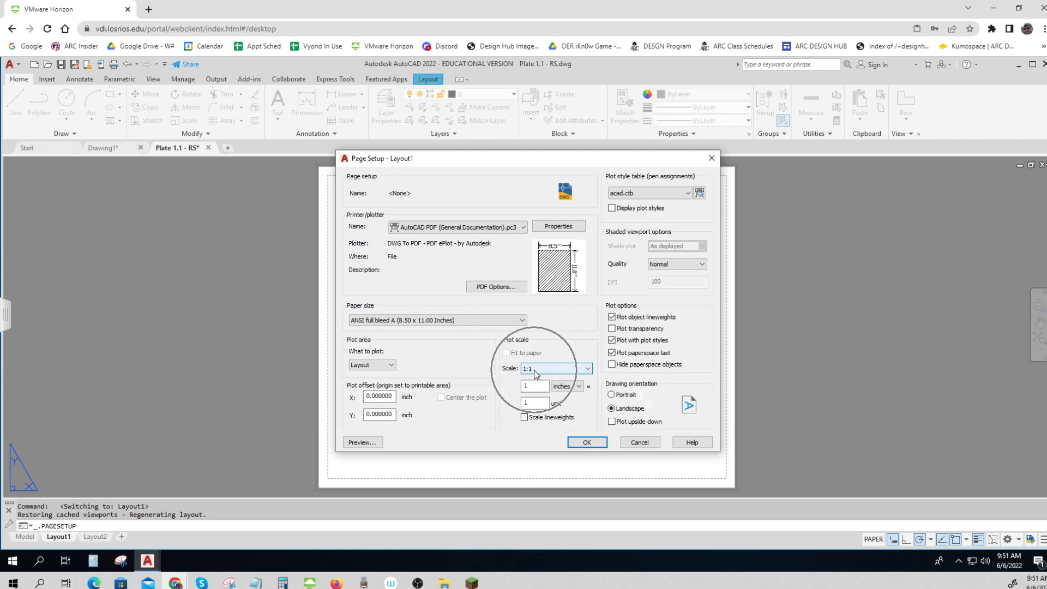
key(ctrl)
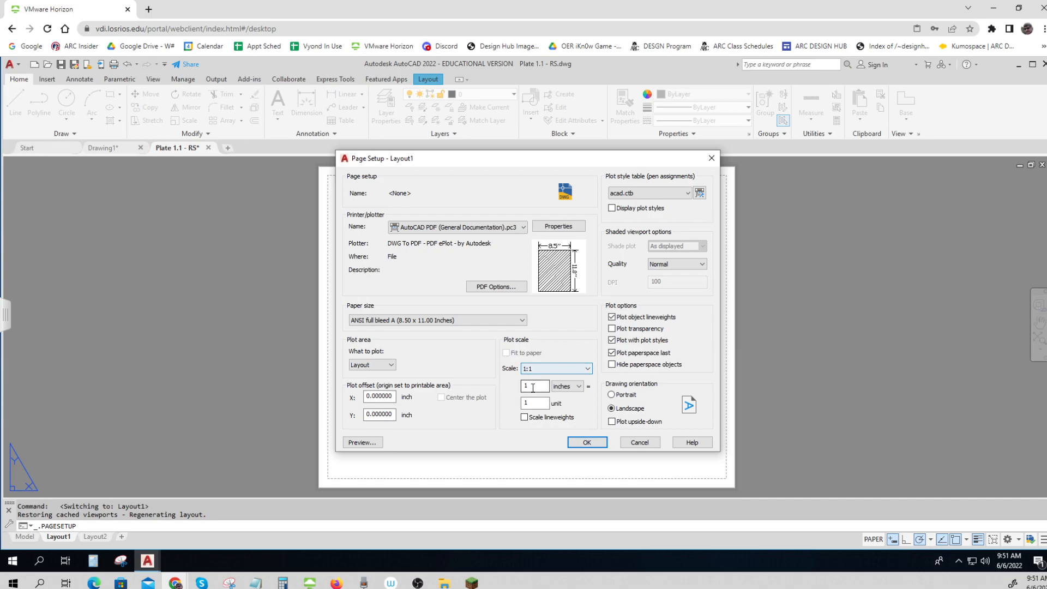
key(ctrl)
key(ctrl)
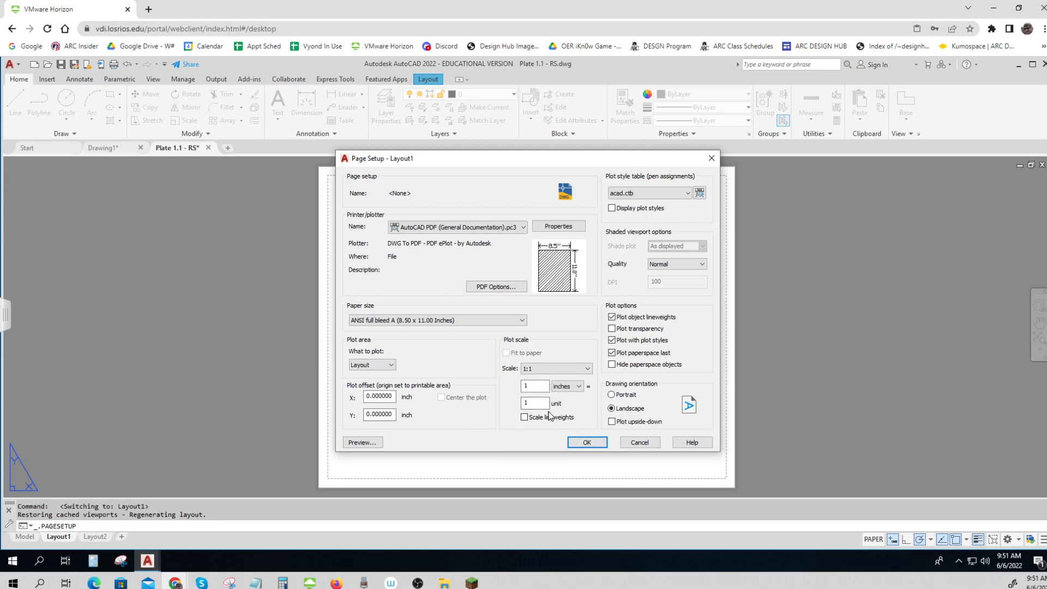
- Accept the modified Layout1 page setup and close the Page Setup Manager
click(541, 418)
click(587, 442)
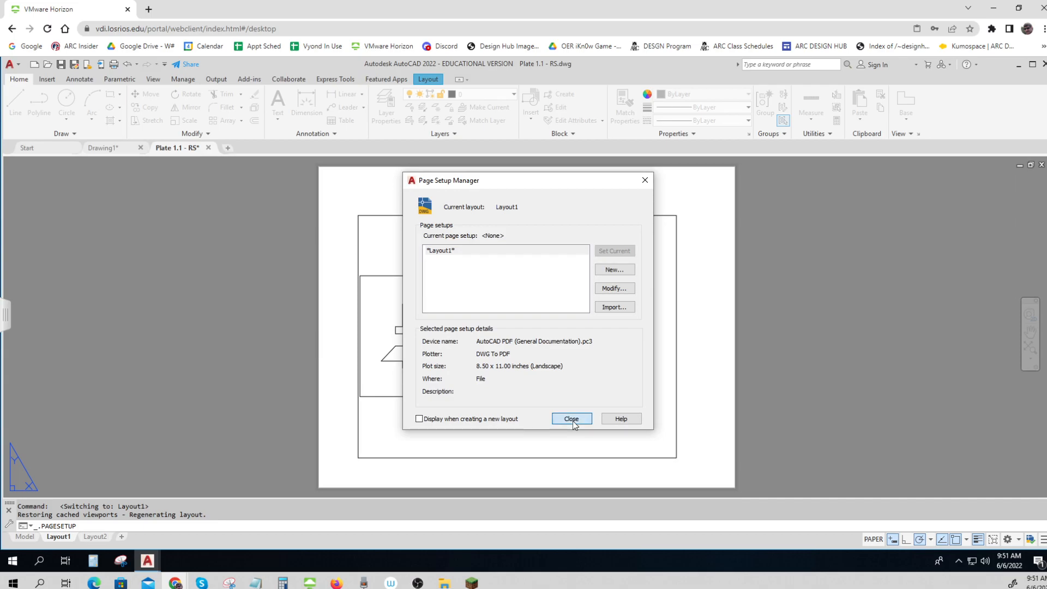
click(571, 419)
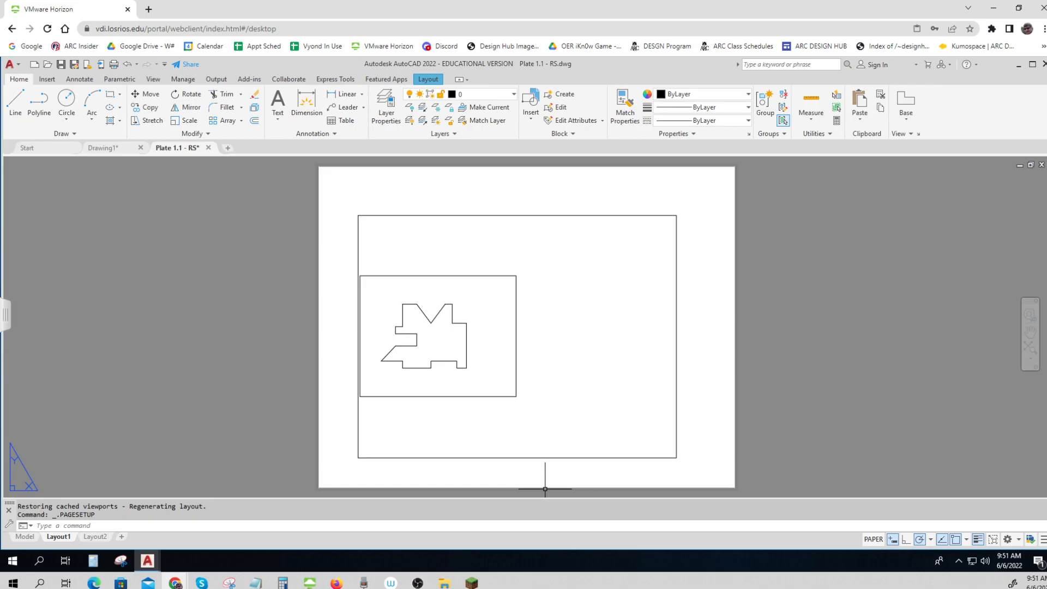
click(676, 411)
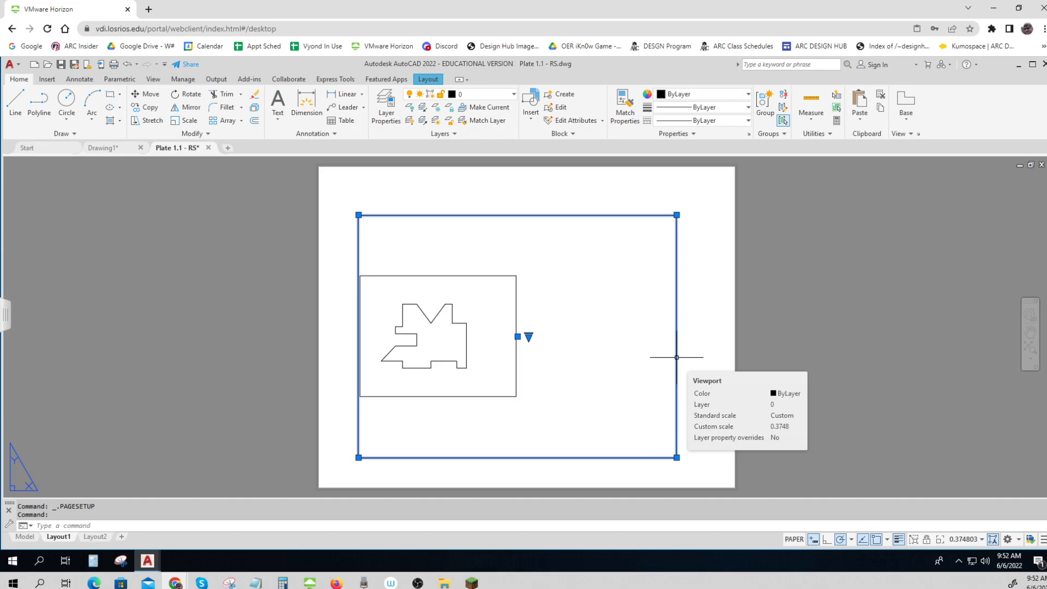
click(805, 382)
key(Escape)
key(Escape)
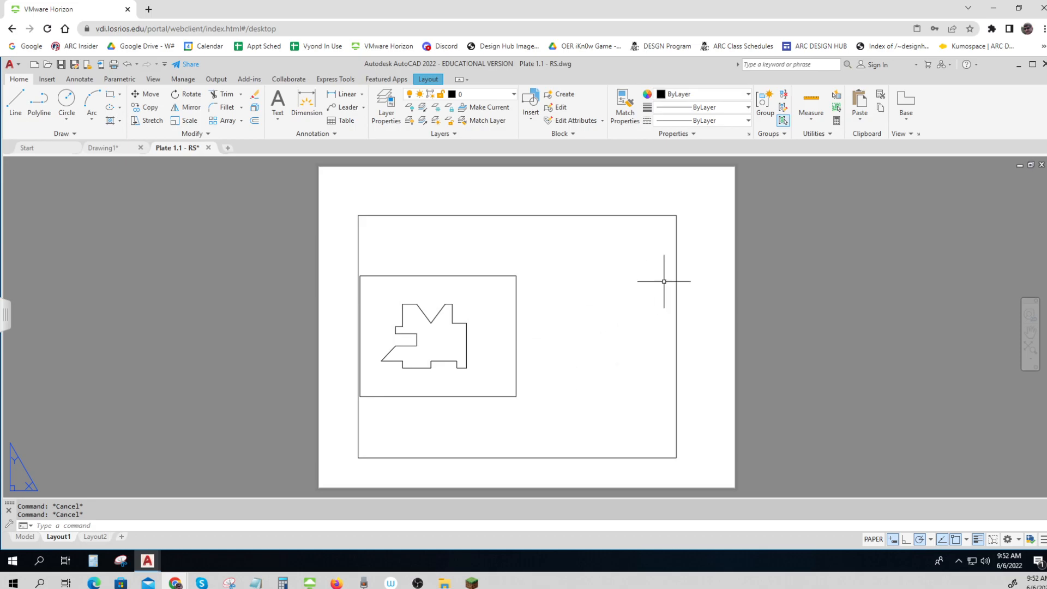
- Stretch the viewport's corners outward so its border sits just inside all four edges of the Layout1 sheet
click(679, 269)
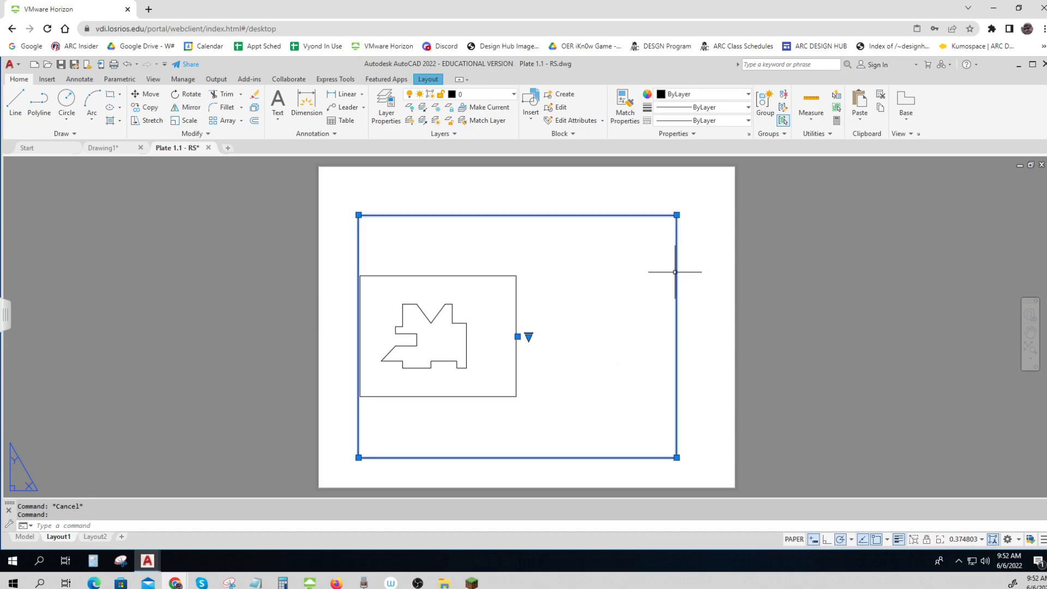
click(676, 215)
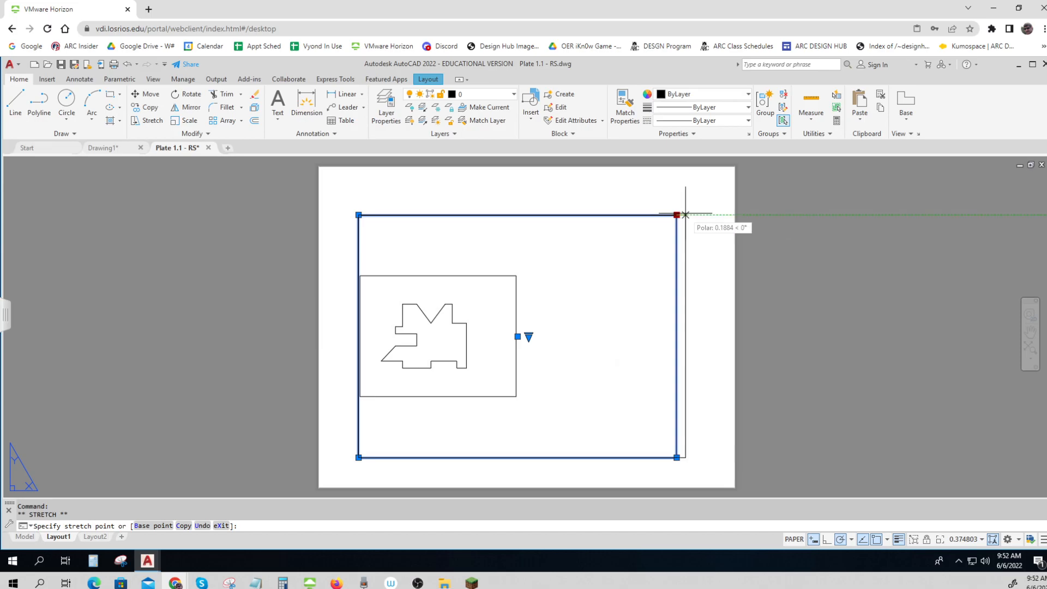
click(728, 174)
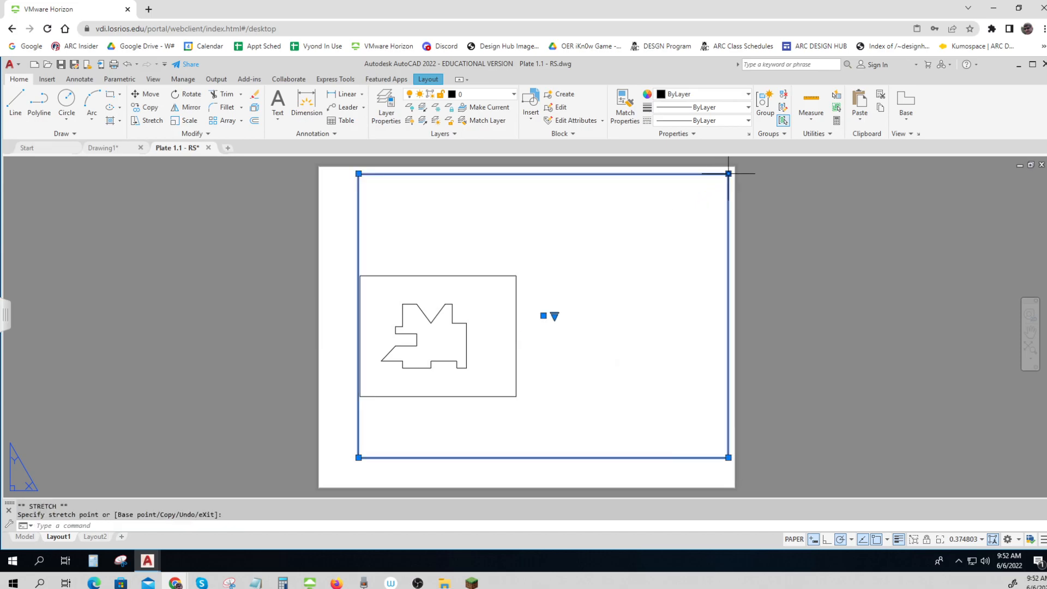
click(729, 458)
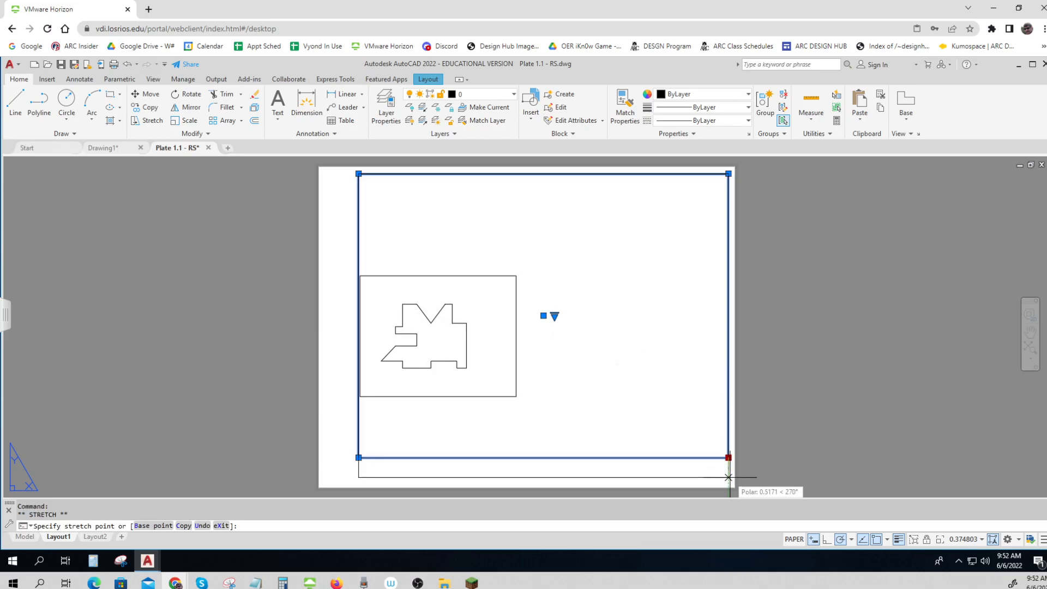
click(728, 481)
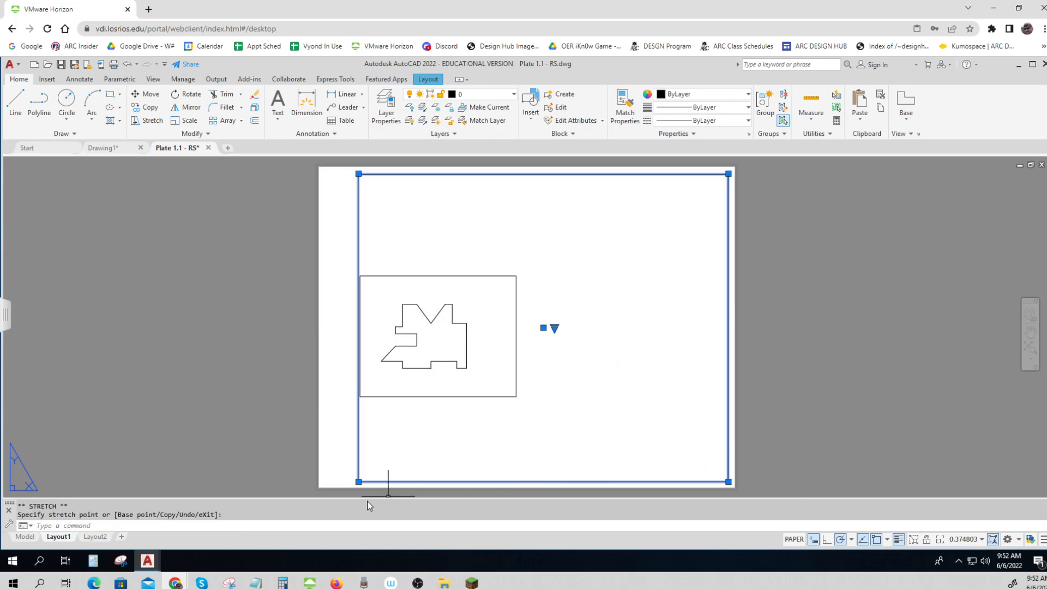
click(358, 482)
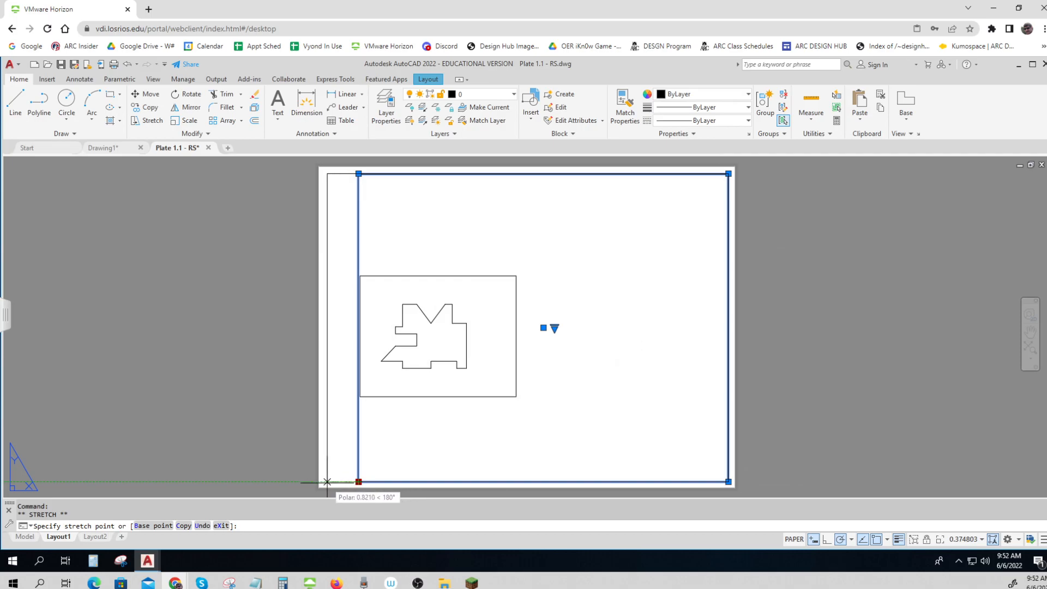
click(327, 481)
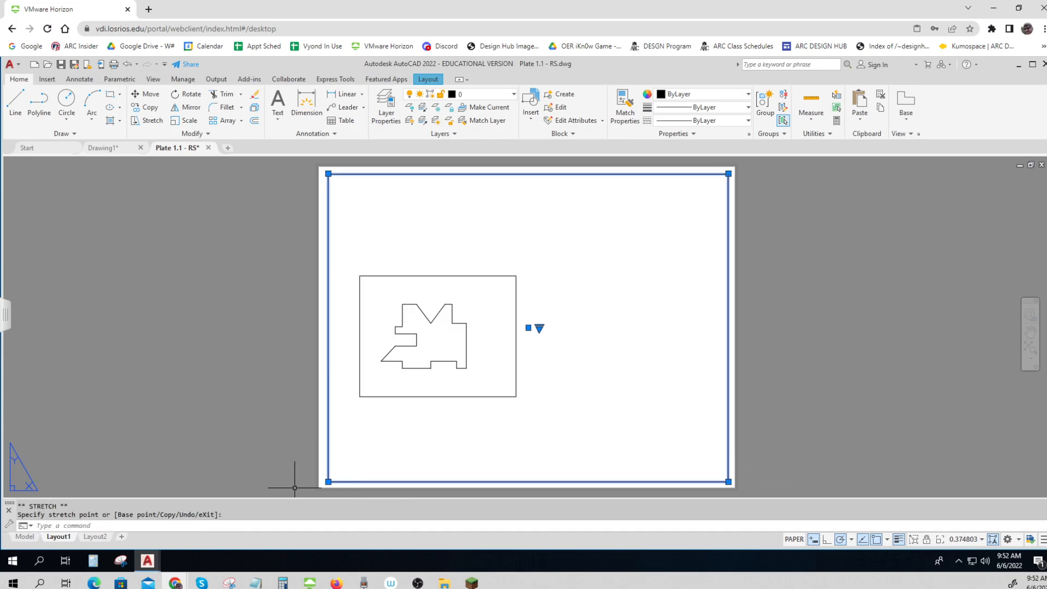
key(Escape)
key(Escape)
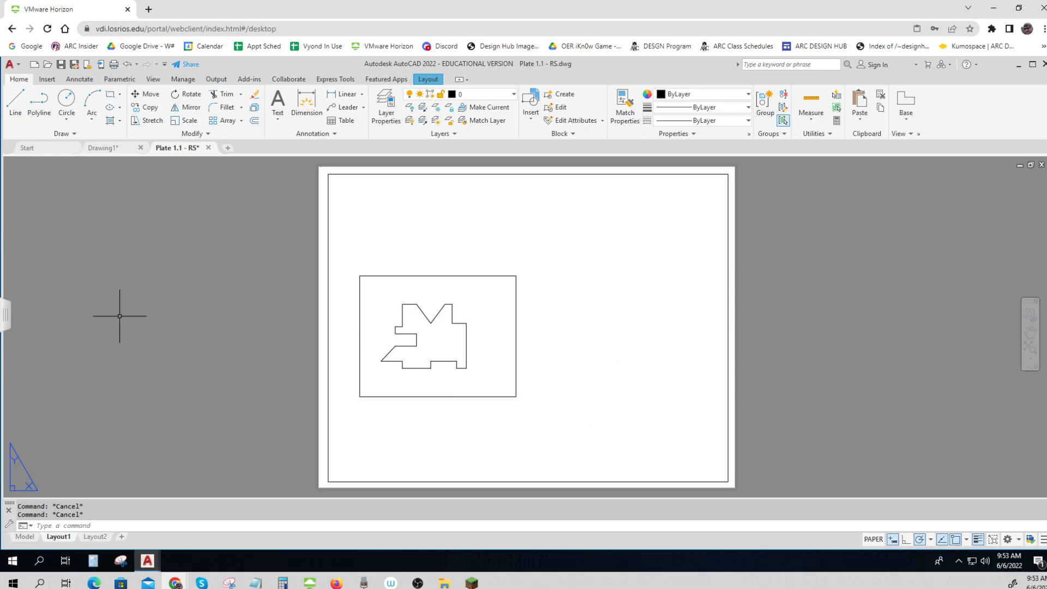
- Preview the single-sheet plot of Layout1, checking the viewport border and plate, and leave the plot setup without plotting
key(ctrl)
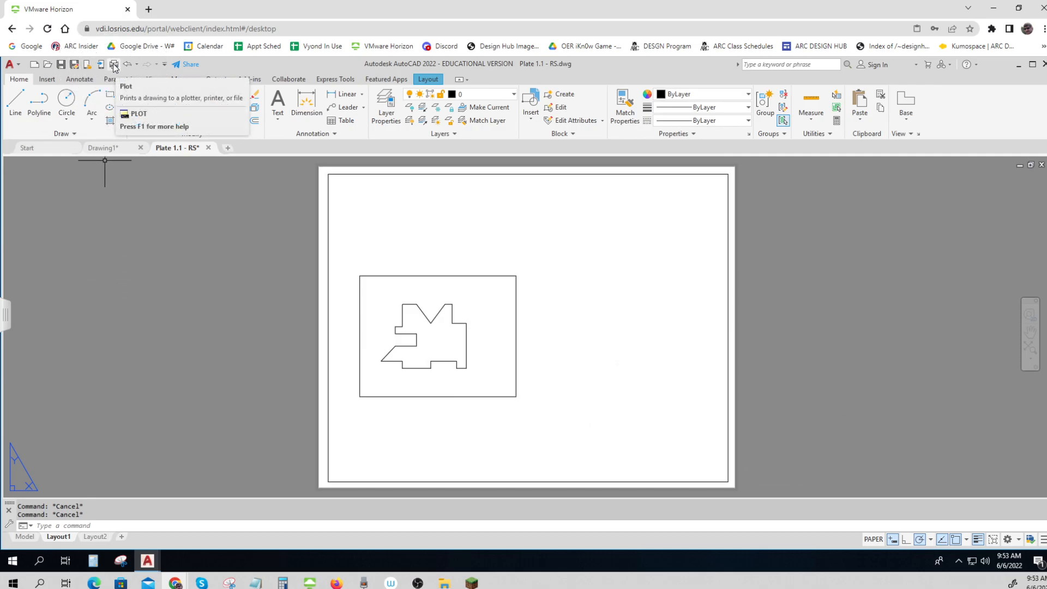
click(11, 64)
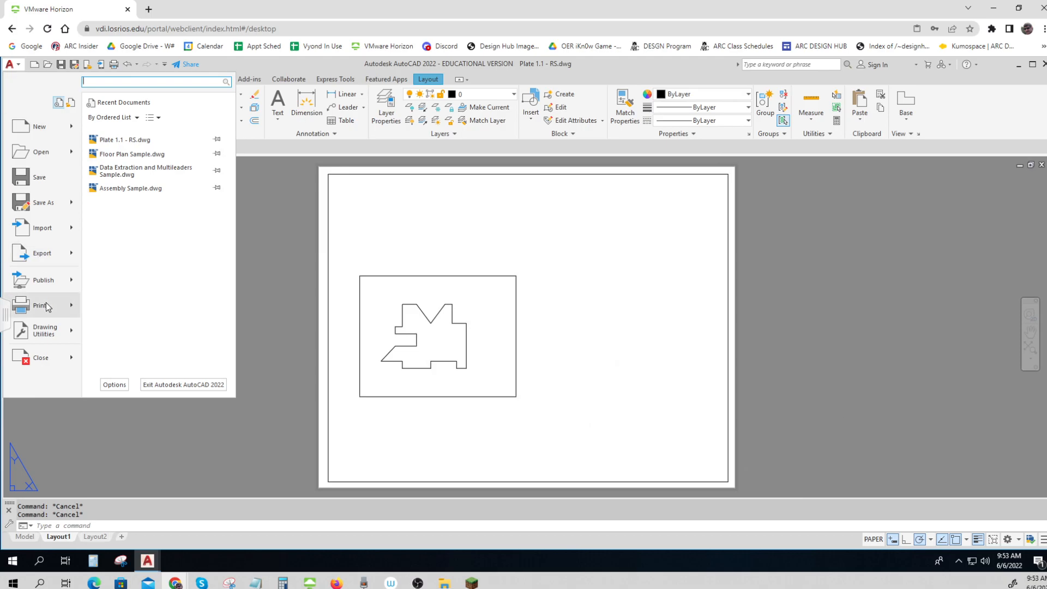
mouse_move(41, 305)
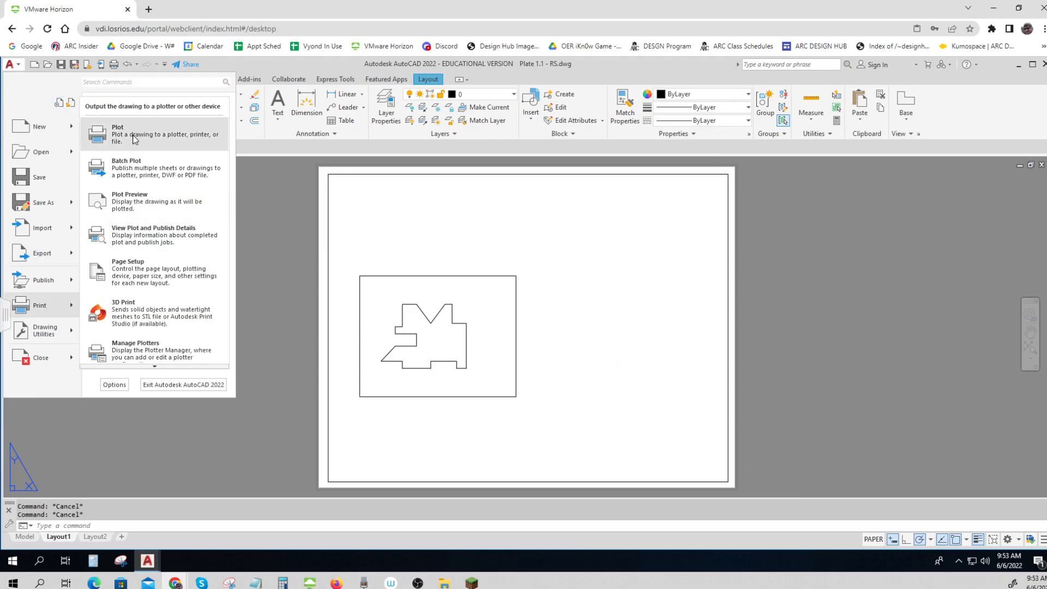
click(115, 66)
click(115, 66)
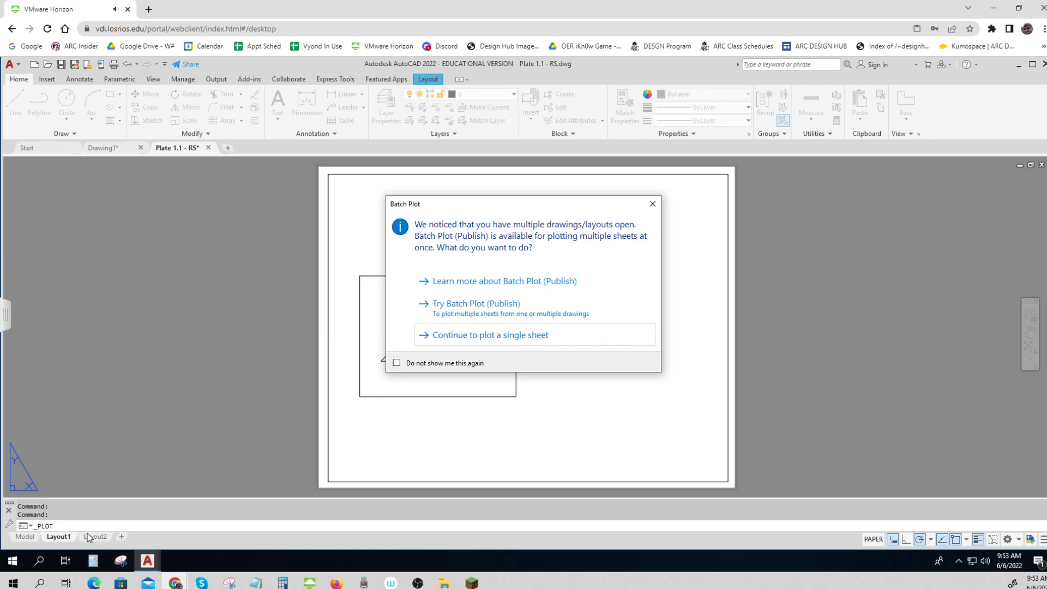
click(490, 334)
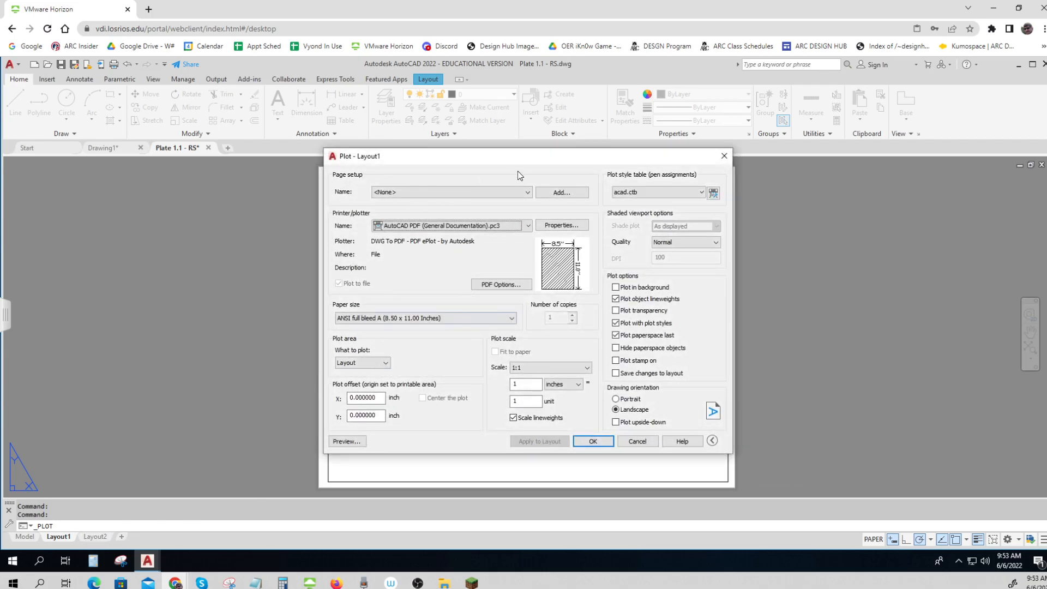
click(352, 443)
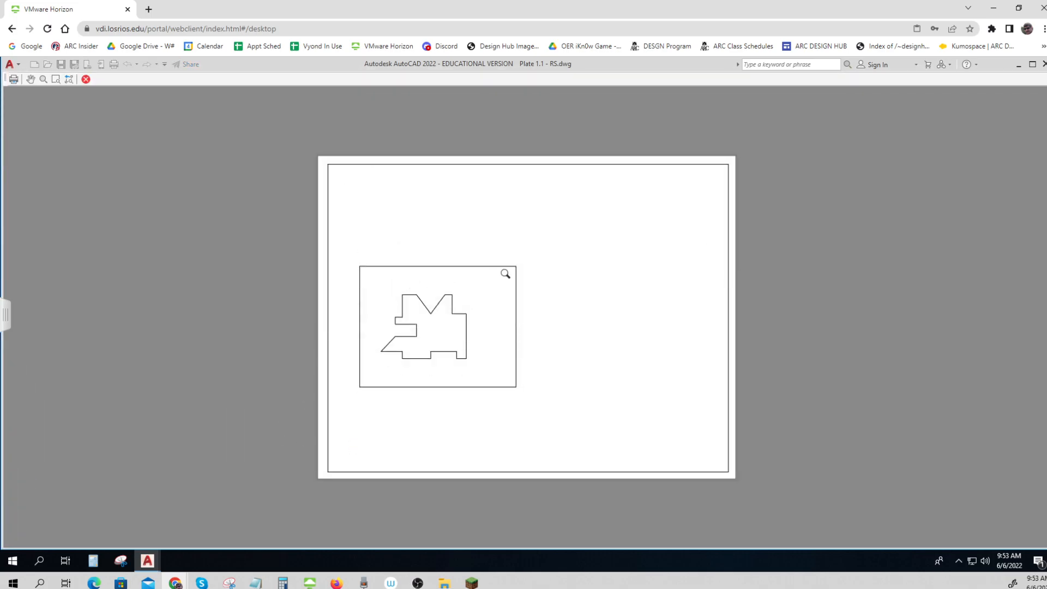
click(729, 197)
click(87, 80)
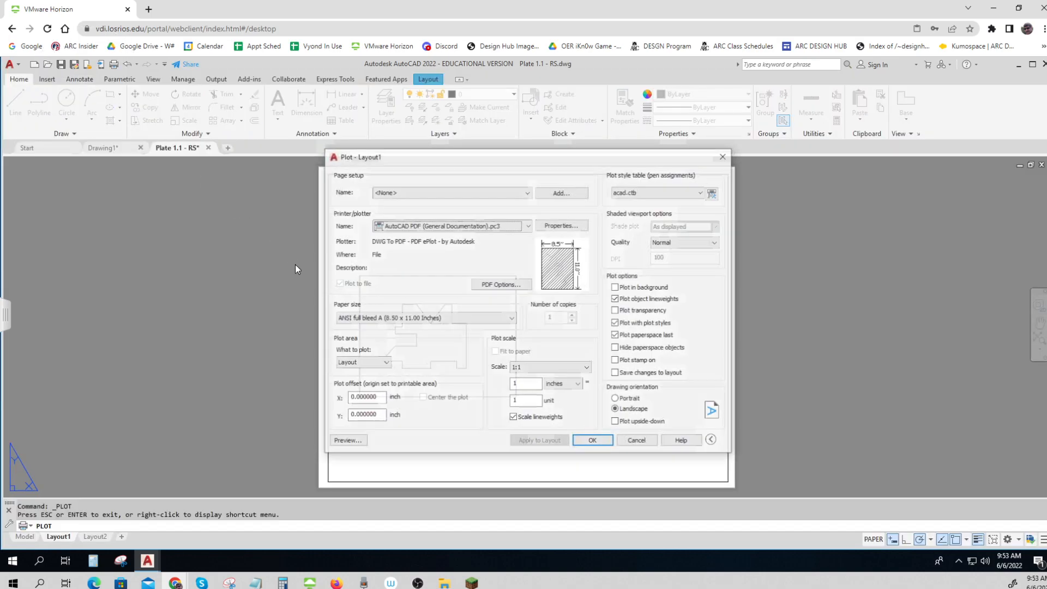
click(636, 441)
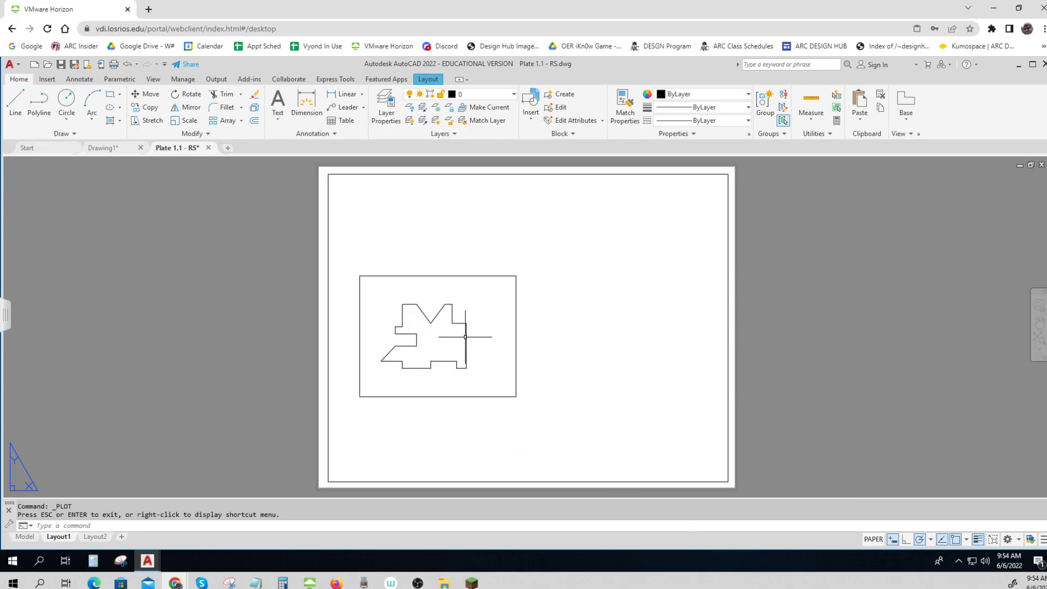
- Activate model space inside the Layout1 viewport, set the viewport scale to 1:1 and centre the plate outline within it
key(ctrl)
key(ctrl)
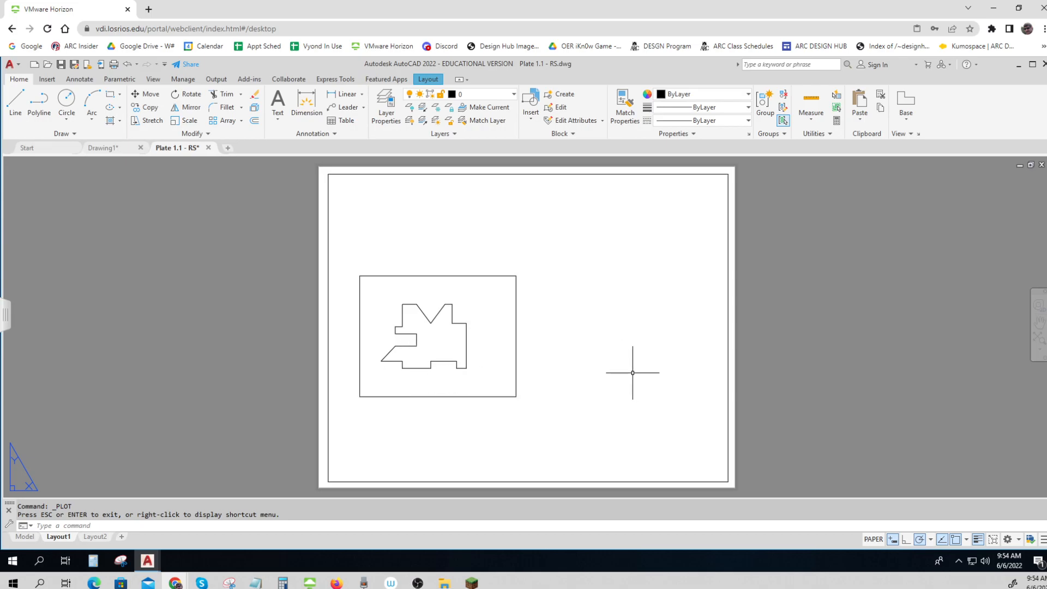
click(875, 543)
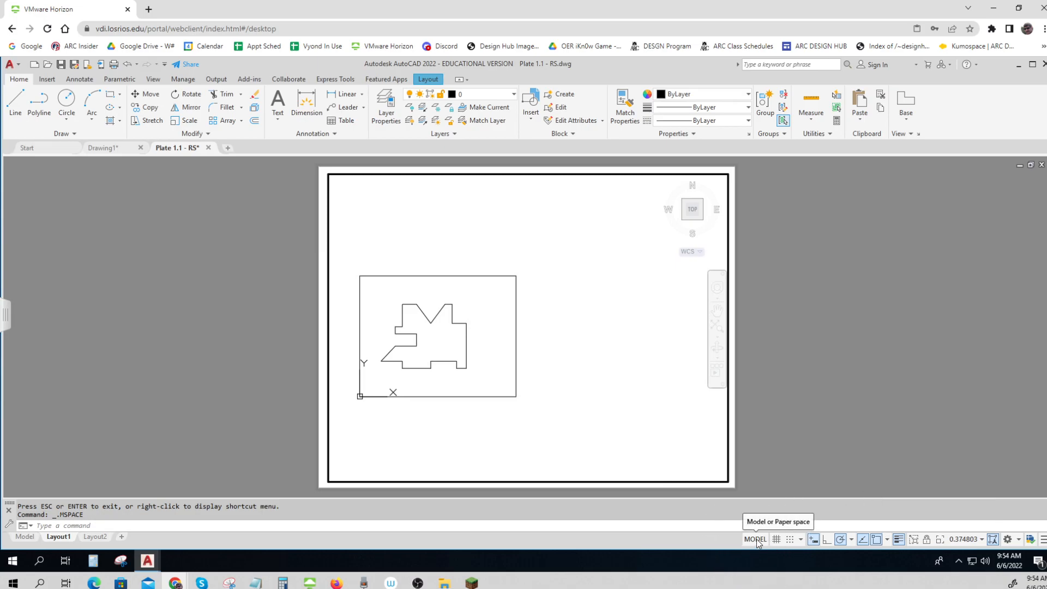
click(729, 464)
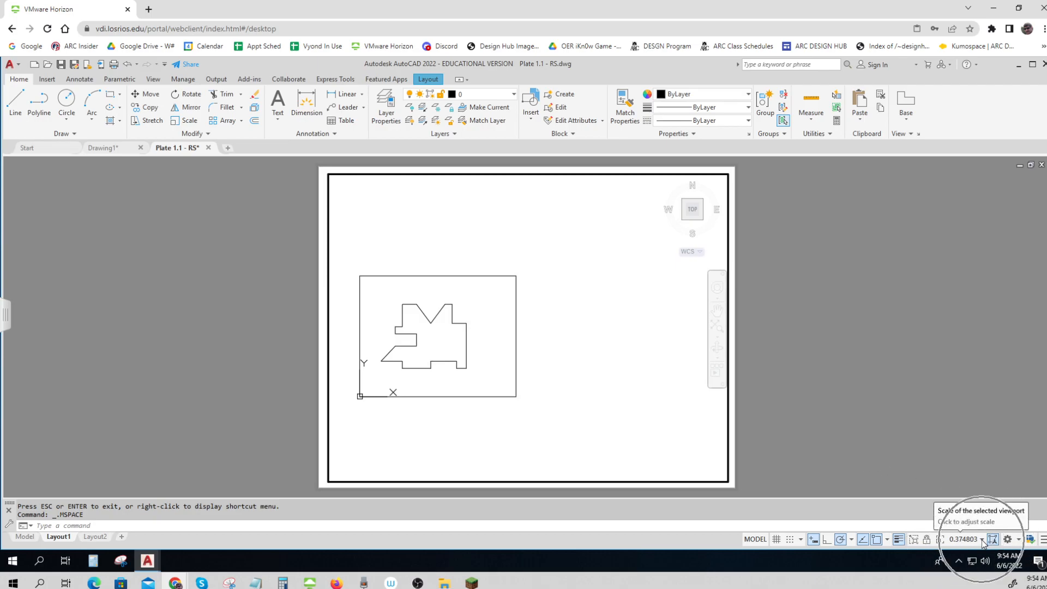
click(982, 539)
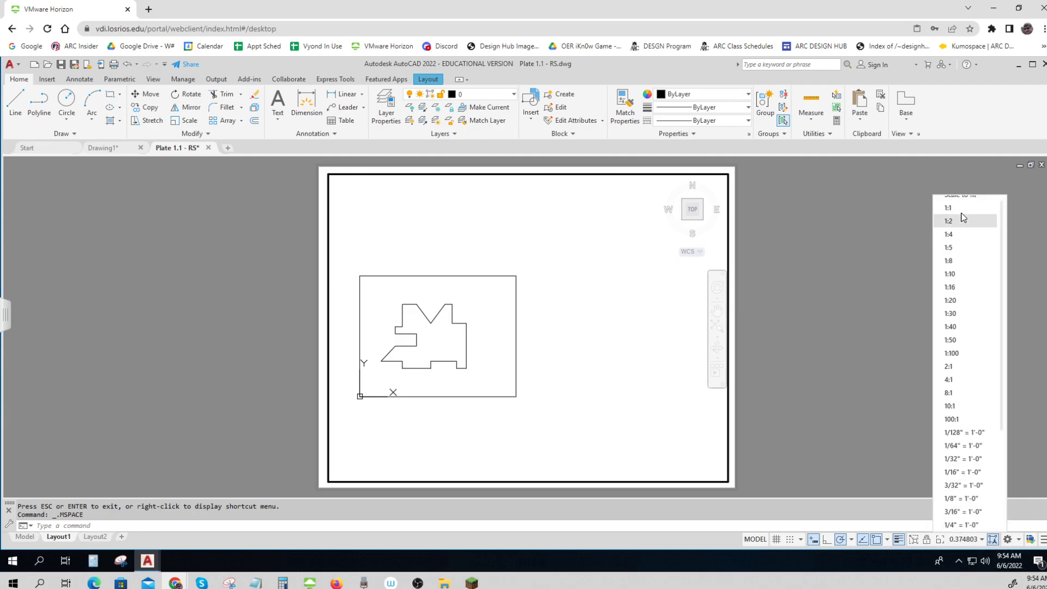
click(951, 209)
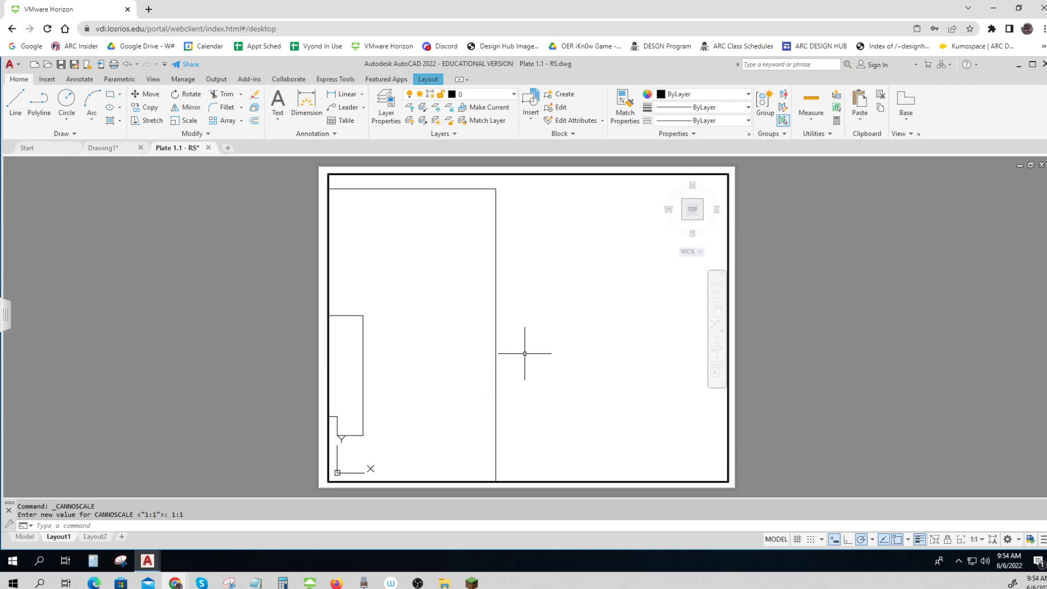
middle_drag(525, 353, 776, 333)
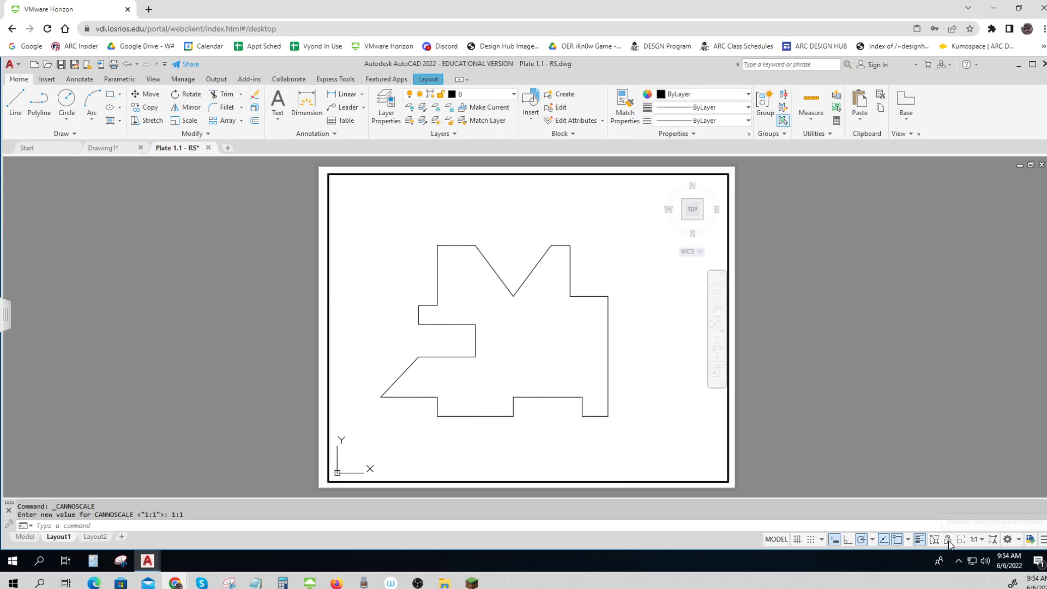
- Lock the Layout1 viewport and return to paper space
key(ctrl)
key(ctrl)
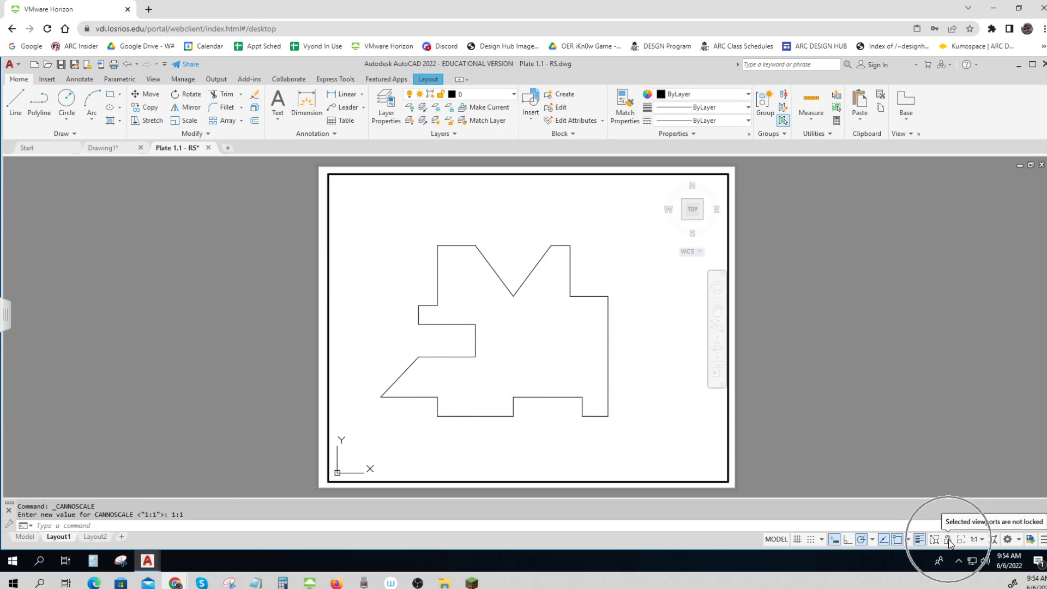
key(ctrl)
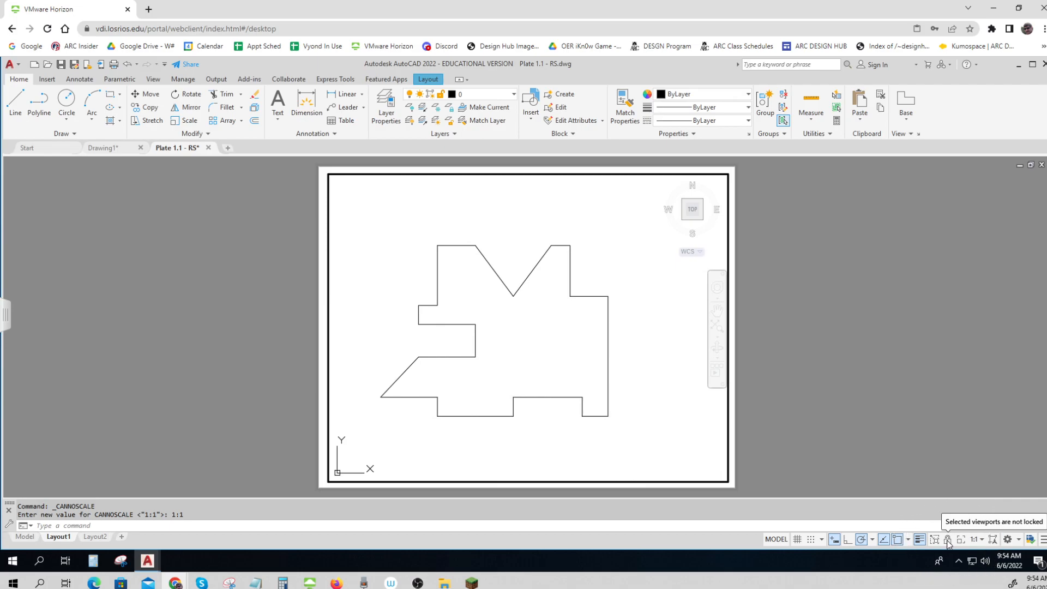
click(949, 541)
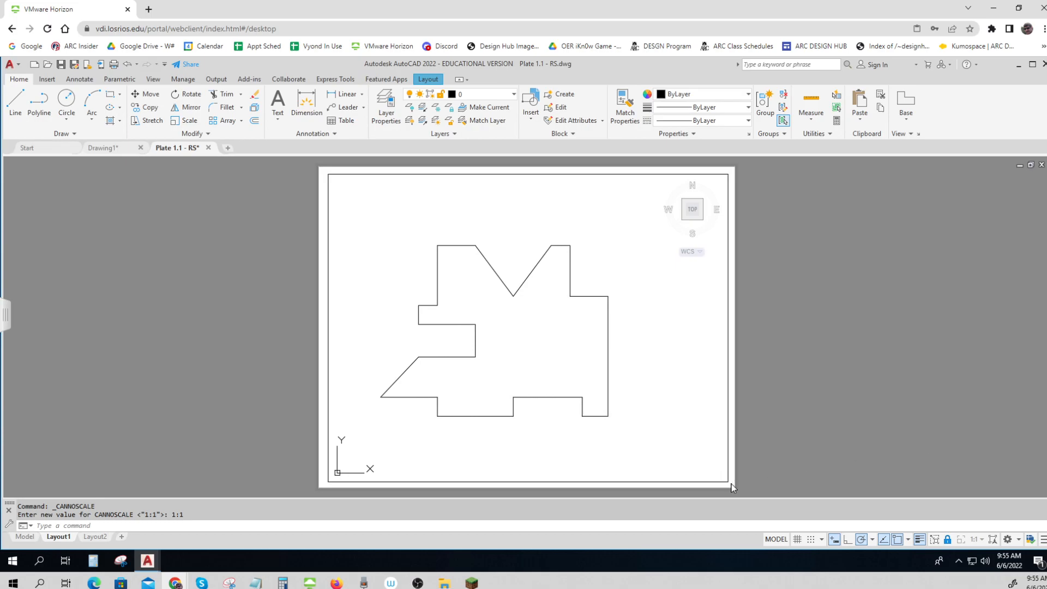
key(ctrl)
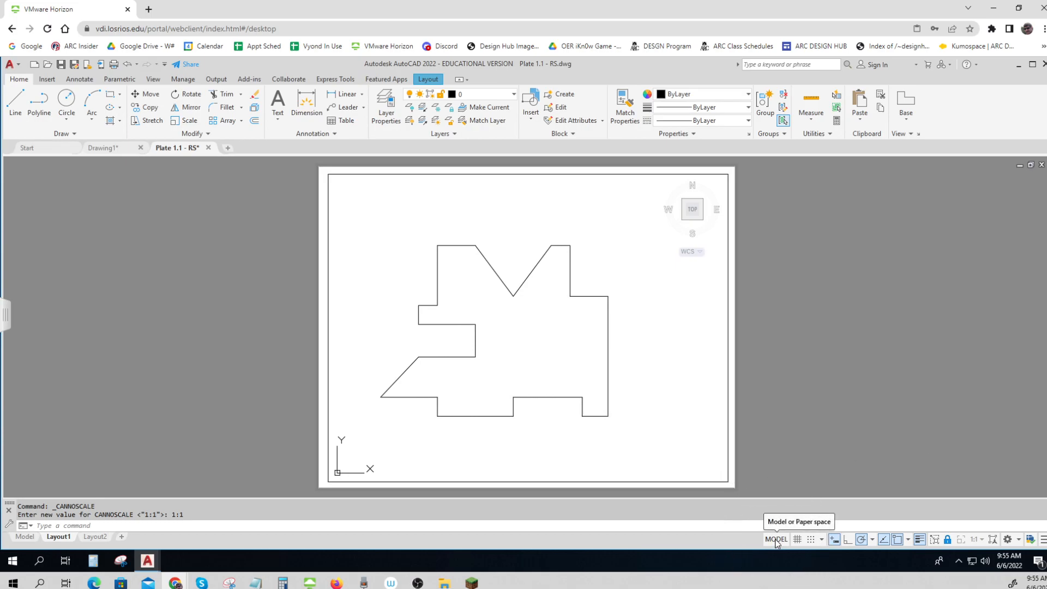
click(776, 540)
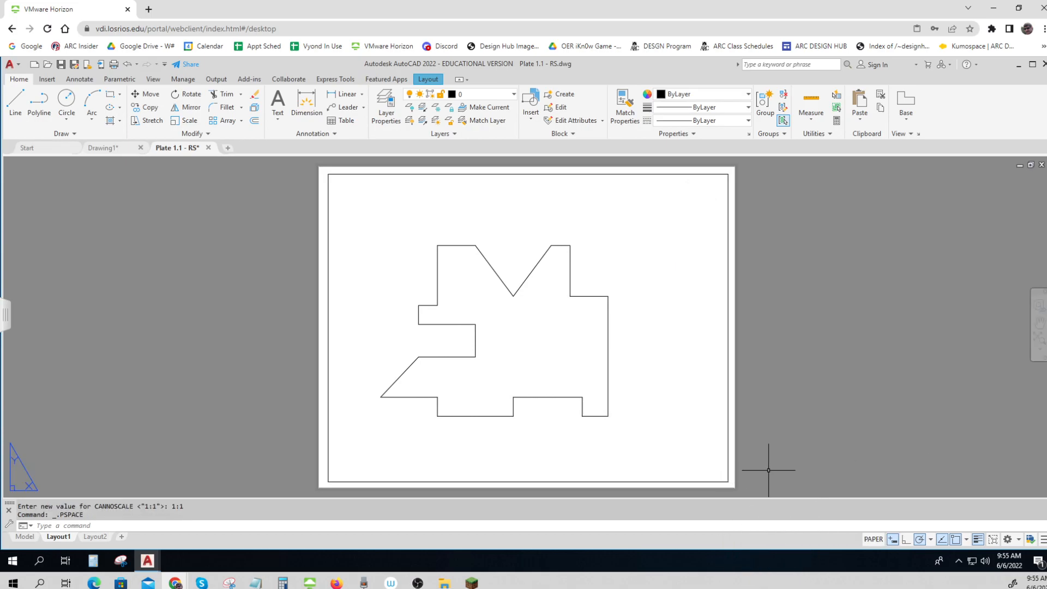